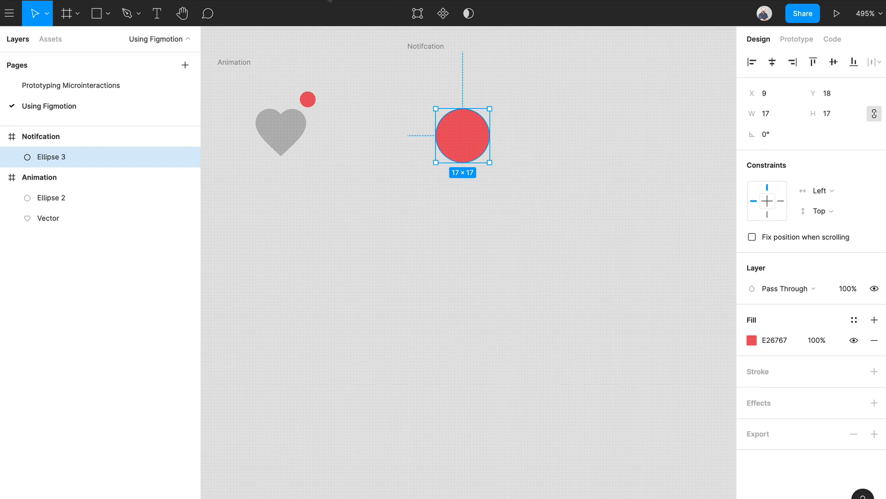
# Open Figmotion for the Notifcation frame and play the existing Ellipse 3 animation.
pyautogui.click(451, 61)
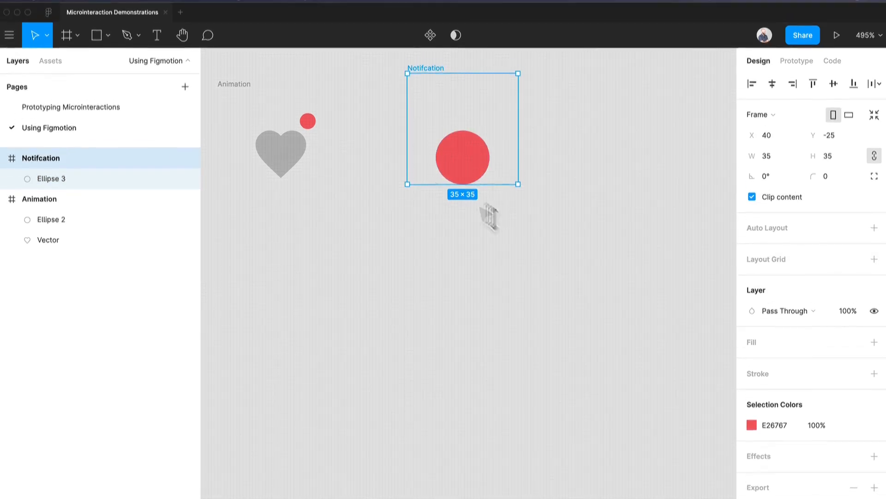
pyautogui.click(303, 5)
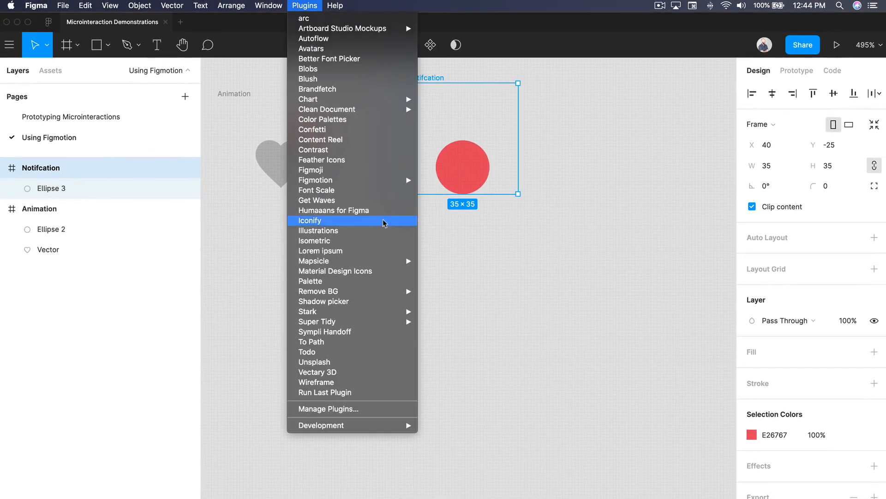
pyautogui.moveTo(388, 180)
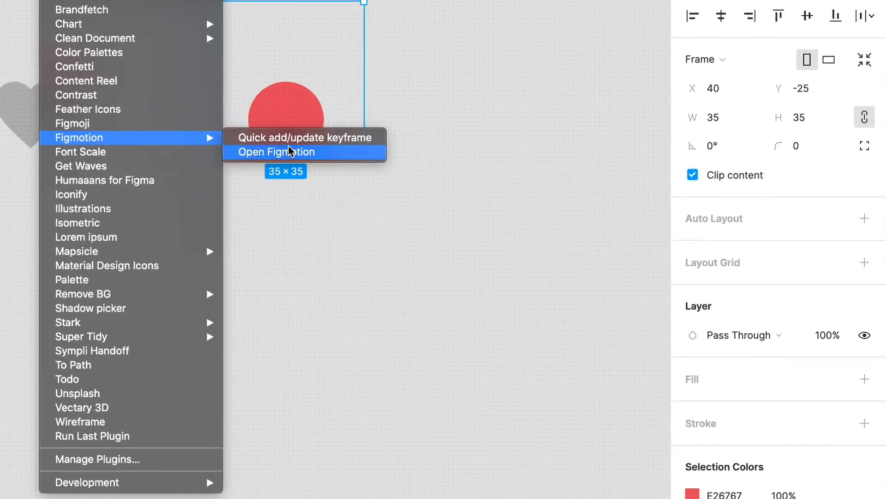
pyautogui.click(289, 151)
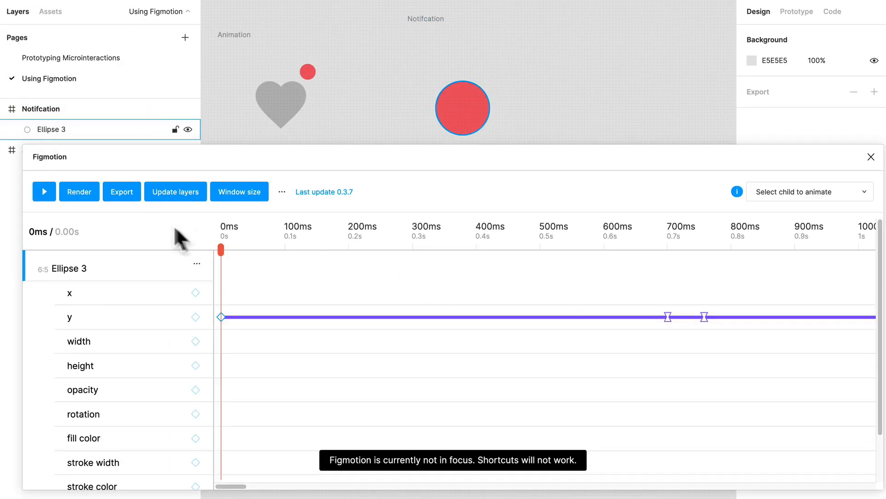
pyautogui.click(46, 192)
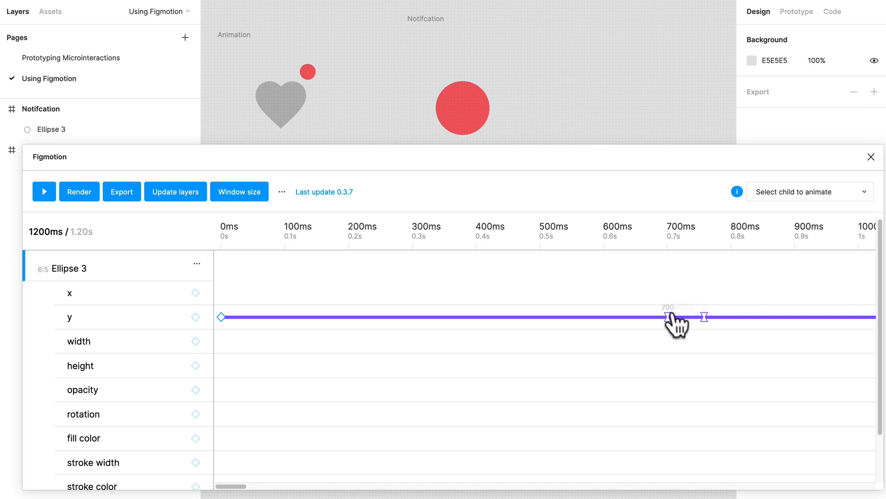
# Move the two middle y keyframes of Ellipse 3 to 500 ms and 600 ms, and preview the animation.
pyautogui.moveTo(667, 317); pyautogui.dragTo(563, 303)
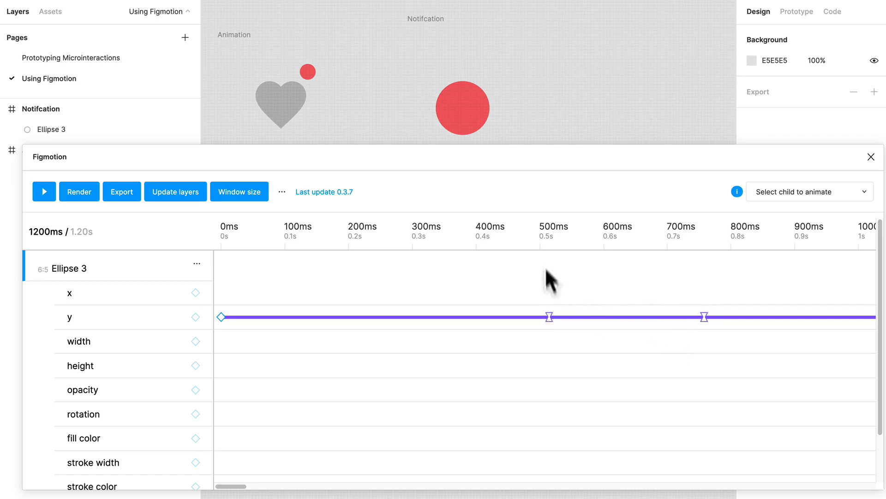
pyautogui.click(539, 233)
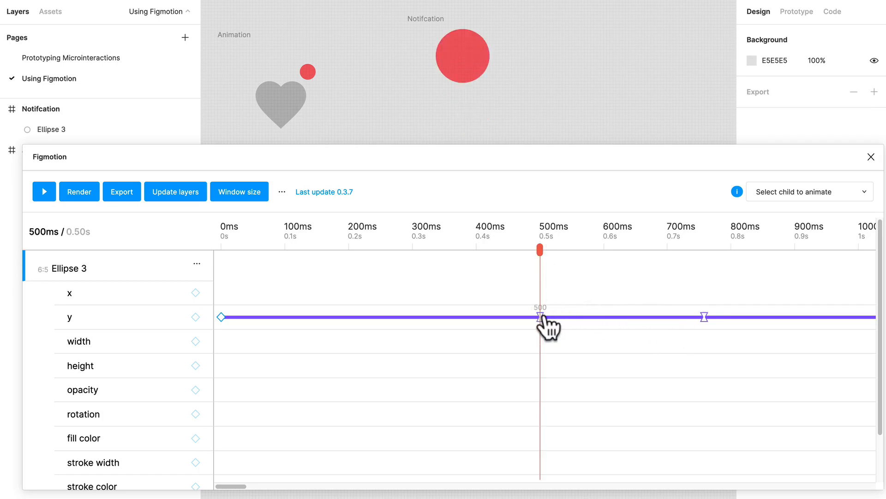
pyautogui.click(618, 234)
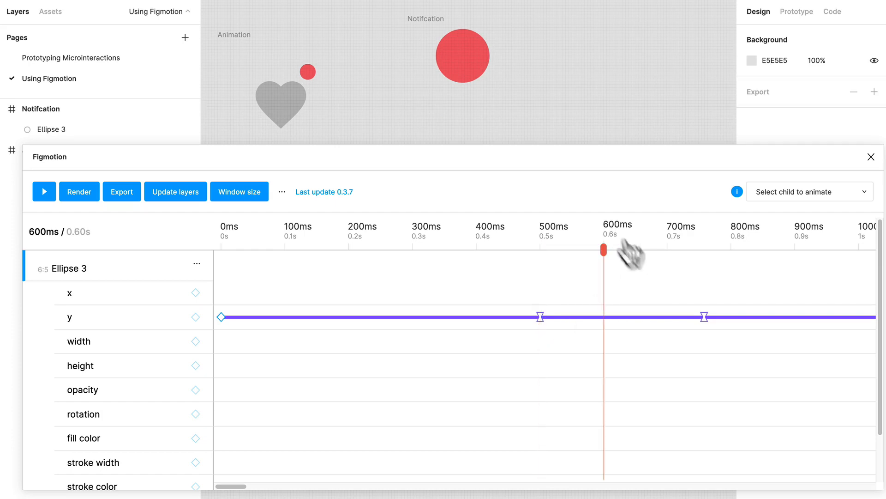
pyautogui.moveTo(704, 316); pyautogui.dragTo(603, 318)
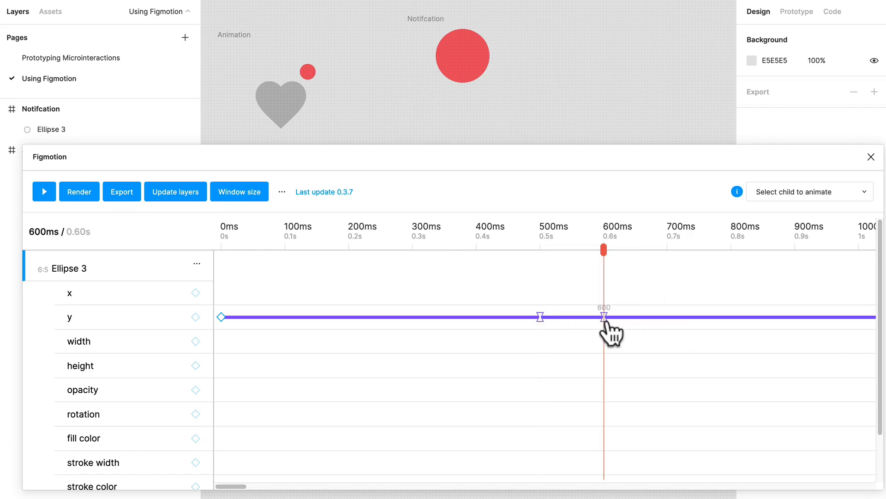
pyautogui.click(42, 193)
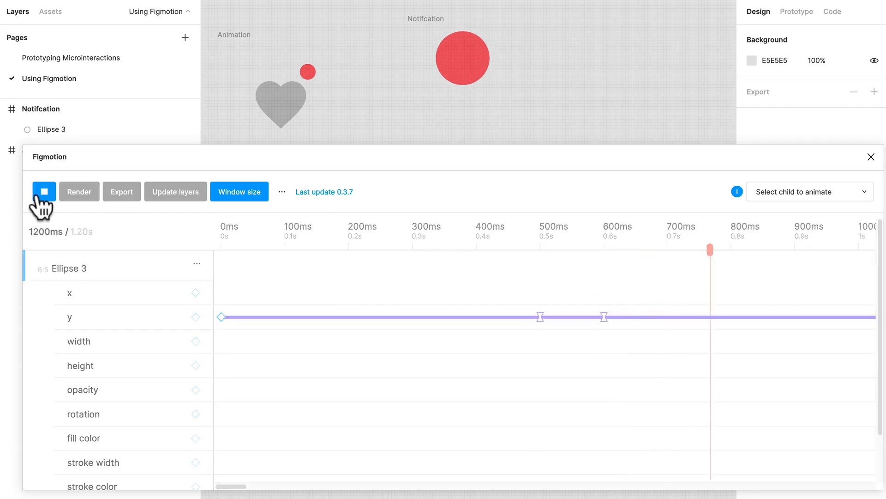
pyautogui.click(224, 226)
pyautogui.click(45, 193)
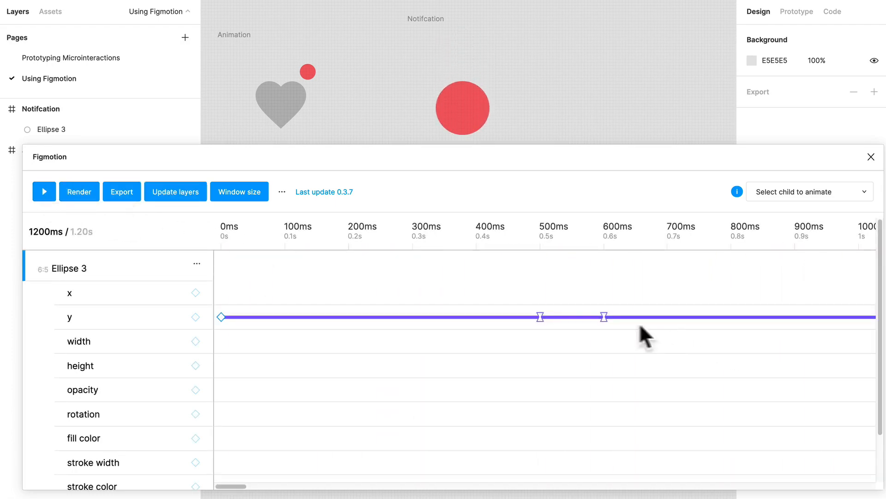
# Move the last y keyframe of Ellipse 3 to 900 ms and replay the animation.
pyautogui.click(796, 233)
pyautogui.hscroll(10, 789, 299)
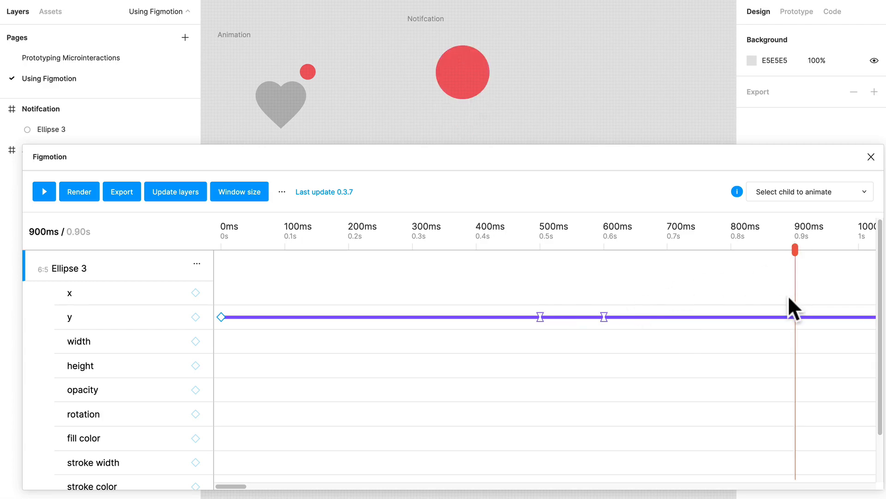
pyautogui.hscroll(-3, 374, 305)
pyautogui.hscroll(-1, 368, 305)
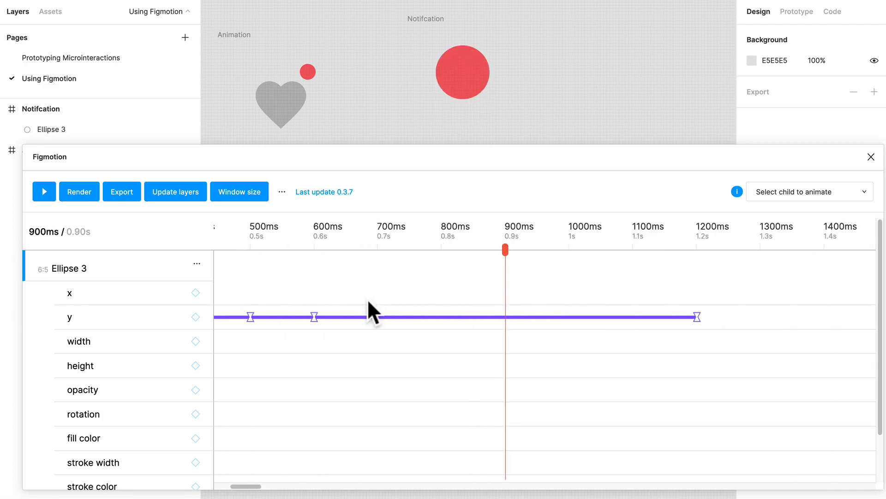
pyautogui.moveTo(694, 317); pyautogui.dragTo(508, 305)
pyautogui.click(45, 191)
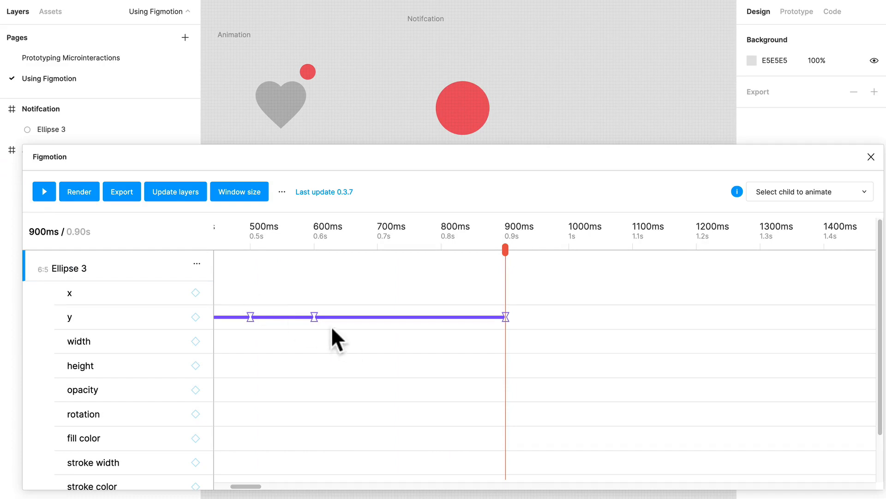
# Tighten the y timing by moving the third keyframe to about 560 ms and the last to 800 ms, previewing the motion.
pyautogui.moveTo(314, 319); pyautogui.dragTo(288, 320)
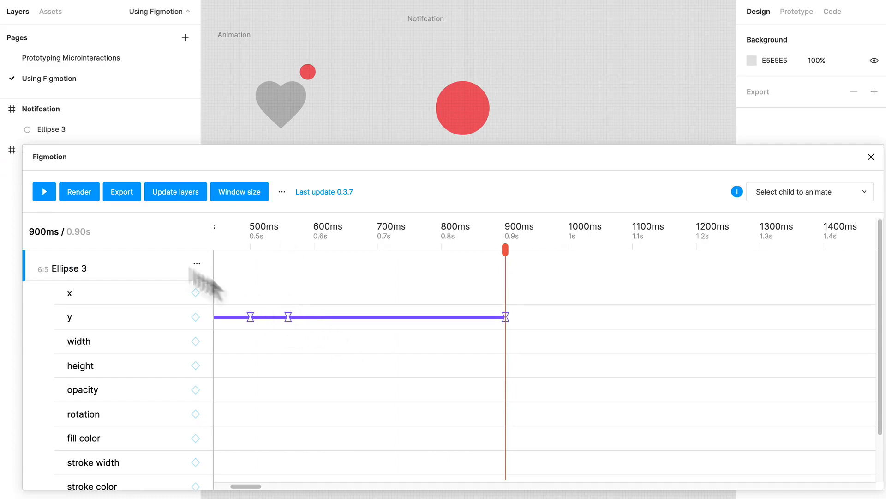
pyautogui.click(43, 192)
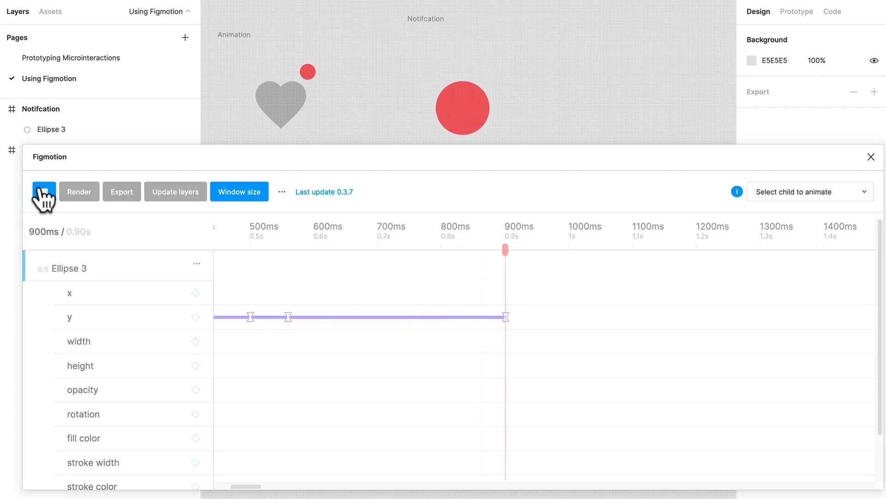
pyautogui.click(455, 231)
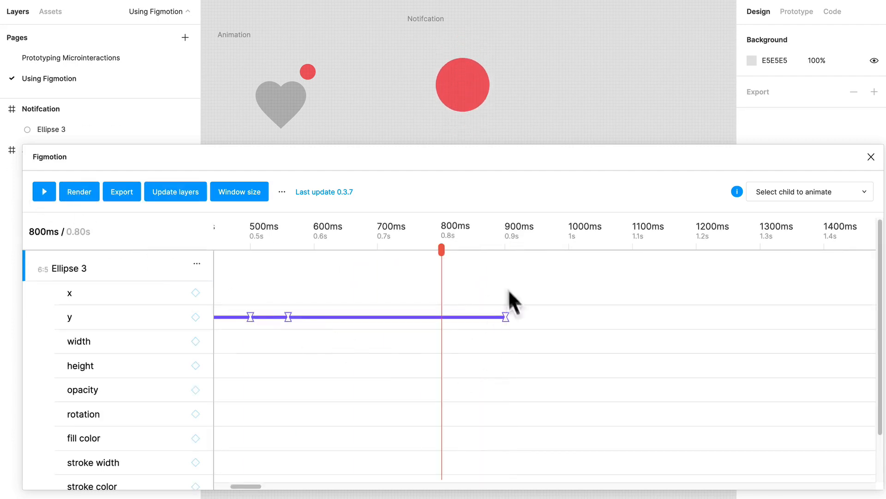
pyautogui.moveTo(505, 317); pyautogui.dragTo(439, 309)
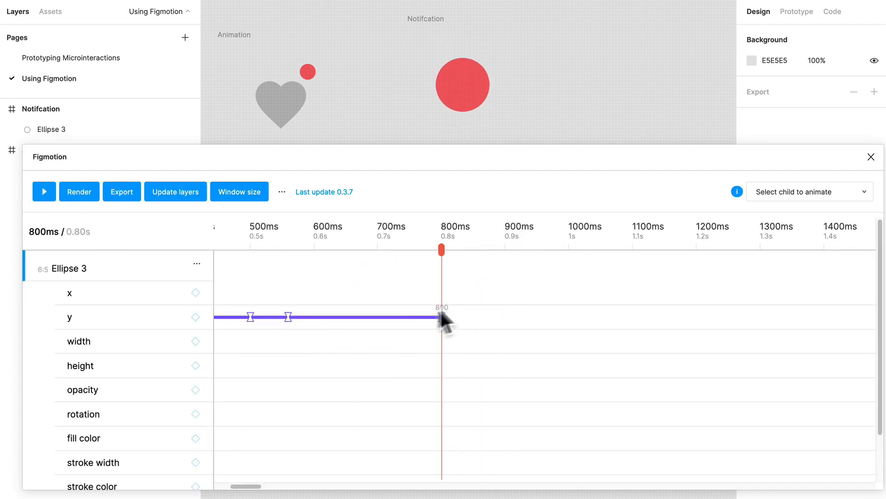
pyautogui.click(45, 192)
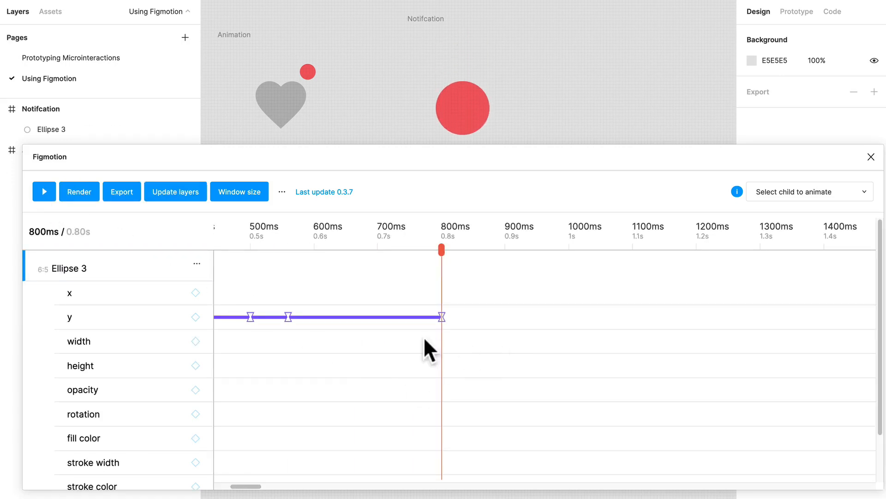
# Add a y keyframe at 100 ms for Ellipse 3, following its starting keyframe.
pyautogui.hscroll(-10, 423, 336)
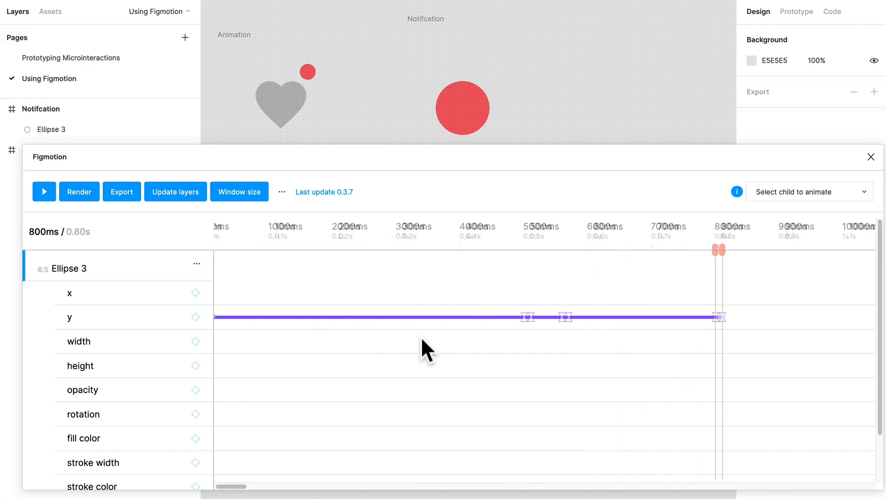
pyautogui.hscroll(-1, 404, 334)
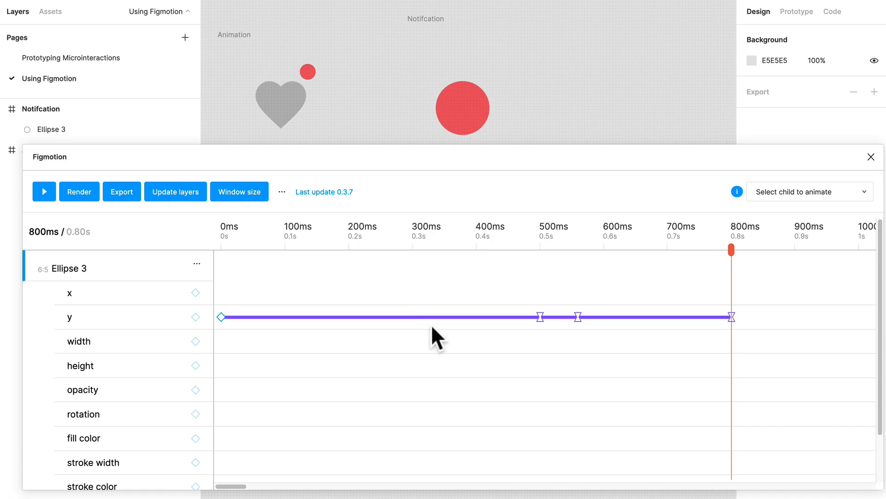
pyautogui.click(224, 233)
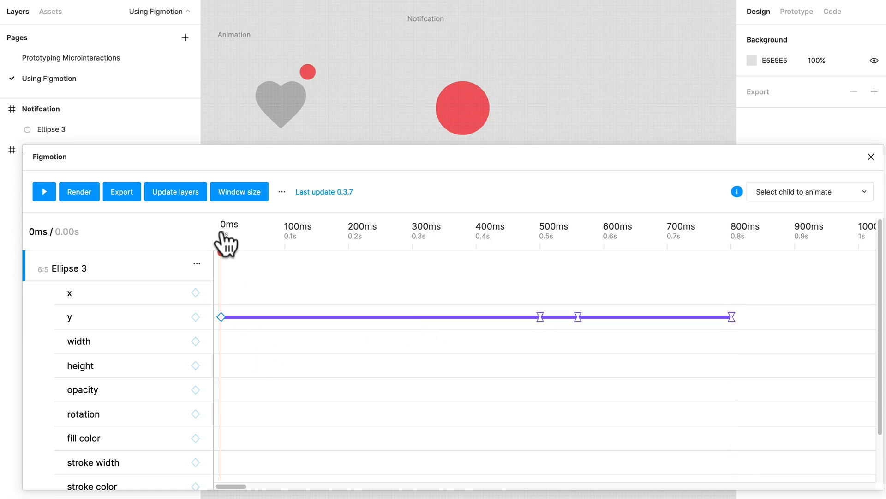
pyautogui.click(221, 317)
pyautogui.click(297, 240)
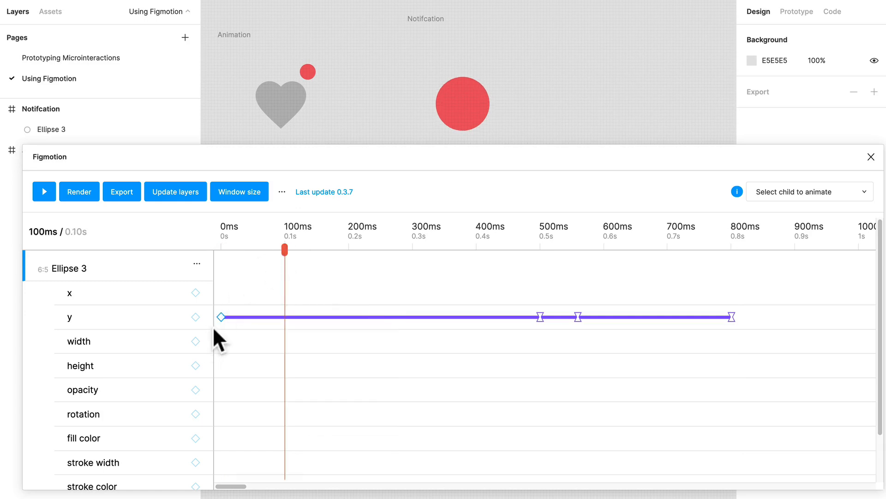
pyautogui.moveTo(221, 316); pyautogui.dragTo(283, 329)
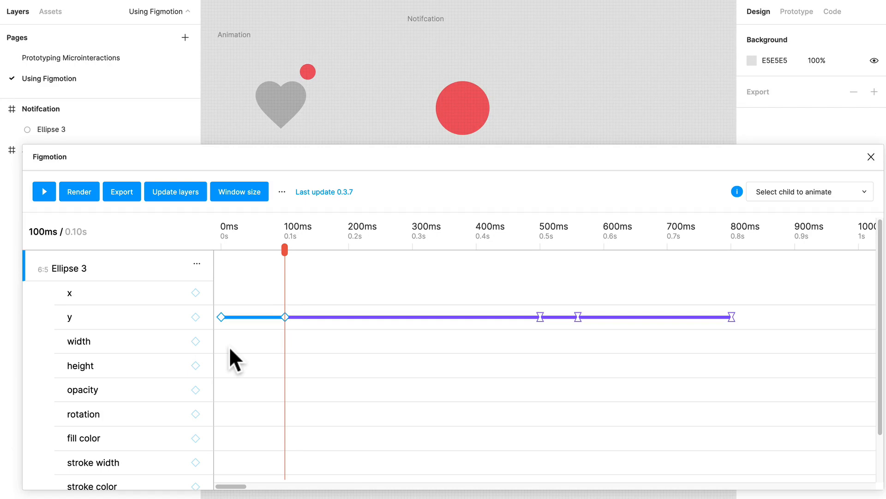
# Add a width keyframe at 100 ms for Ellipse 3 with value 19, and replay the animation from the start.
pyautogui.click(196, 341)
pyautogui.click(284, 342)
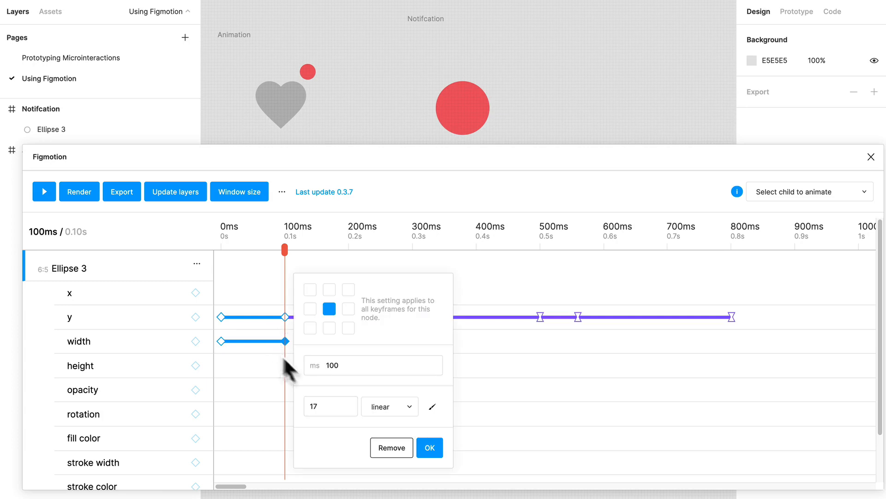
pyautogui.click(335, 406)
pyautogui.write('50')
pyautogui.press('Return')
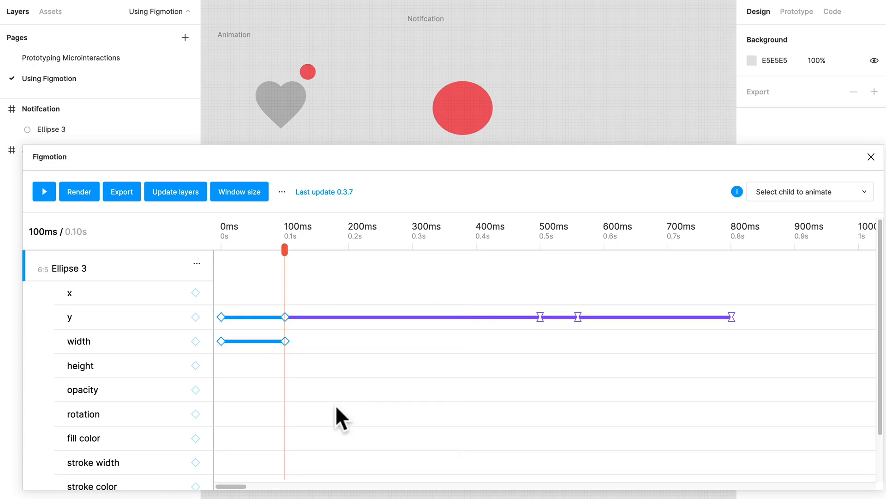
pyautogui.moveTo(286, 250); pyautogui.dragTo(249, 250)
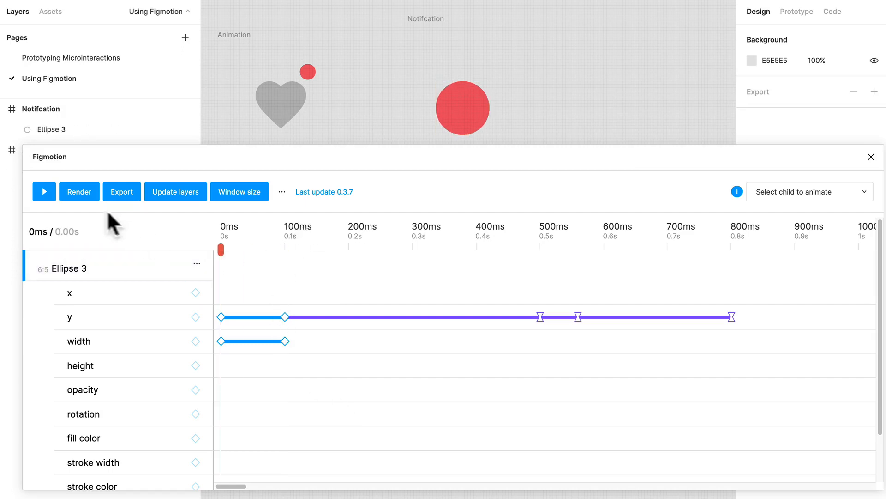
pyautogui.click(44, 192)
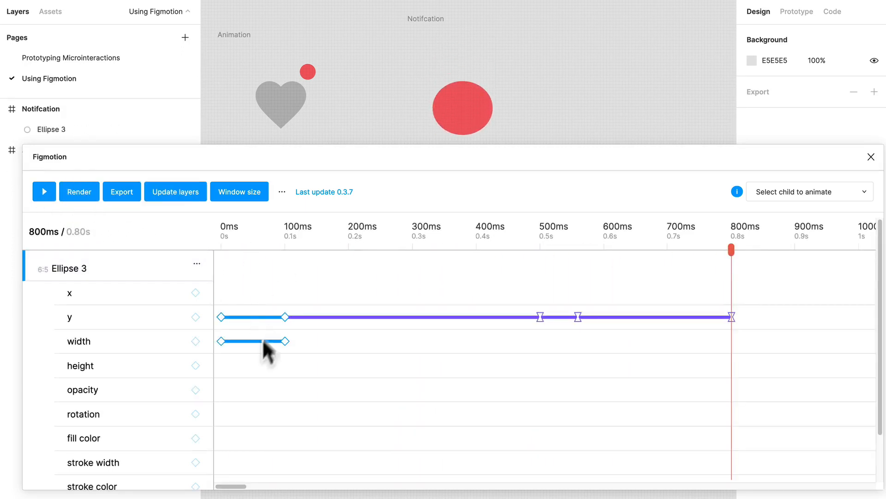
# Set the width keyframe at 0 ms to 10.
pyautogui.click(221, 341)
pyautogui.doubleClick(292, 406)
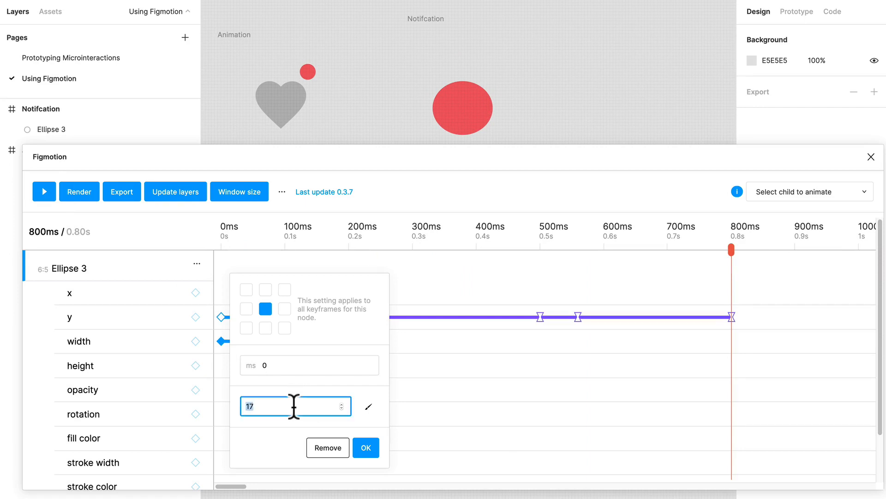
pyautogui.write('10')
pyautogui.press('Return')
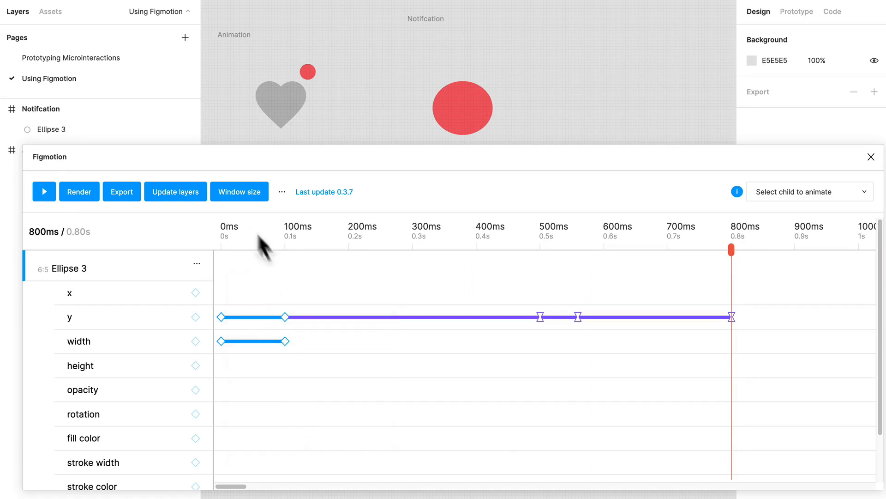
# Replay the animation and check the settings of the width keyframes at 100 ms and 0 ms.
pyautogui.click(285, 340)
pyautogui.click(286, 355)
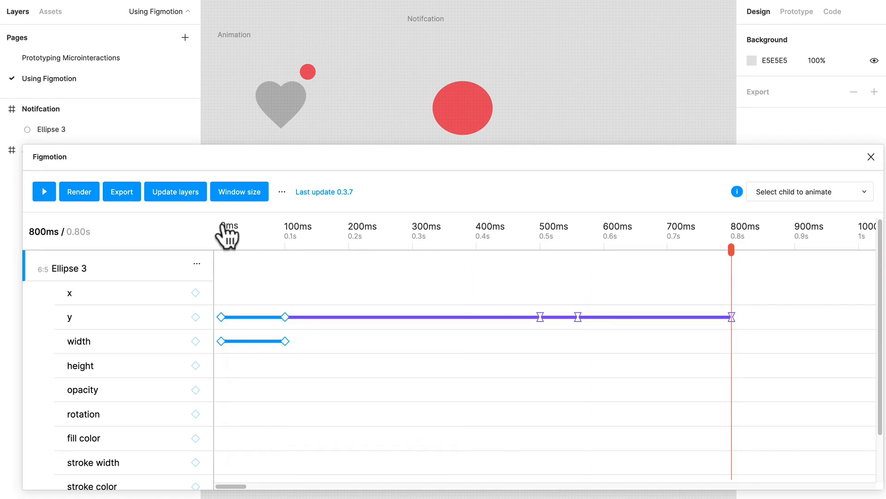
pyautogui.click(43, 193)
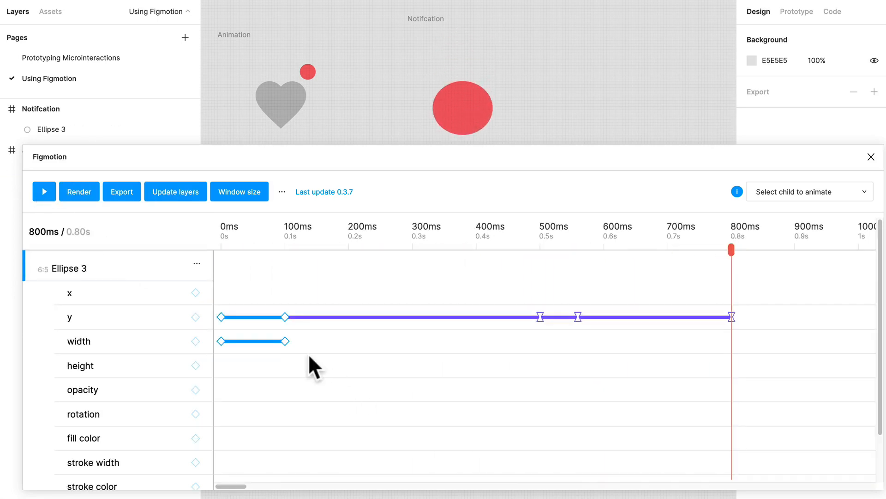
pyautogui.click(285, 341)
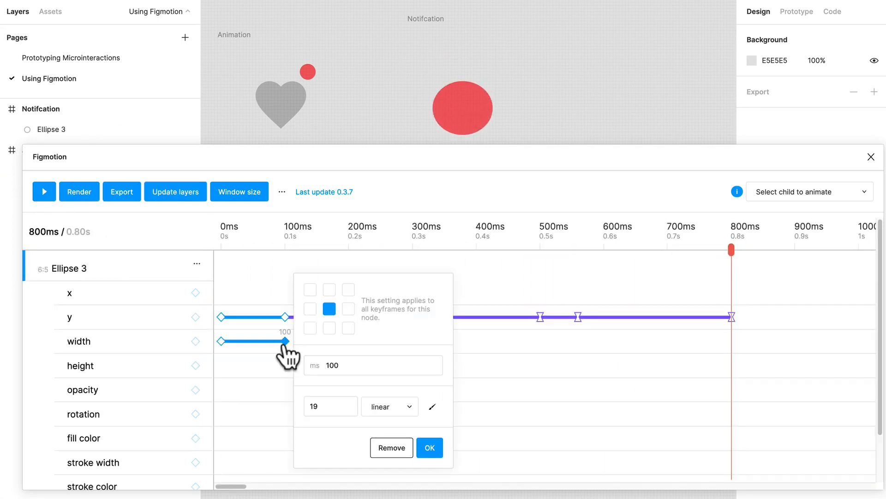
pyautogui.click(224, 350)
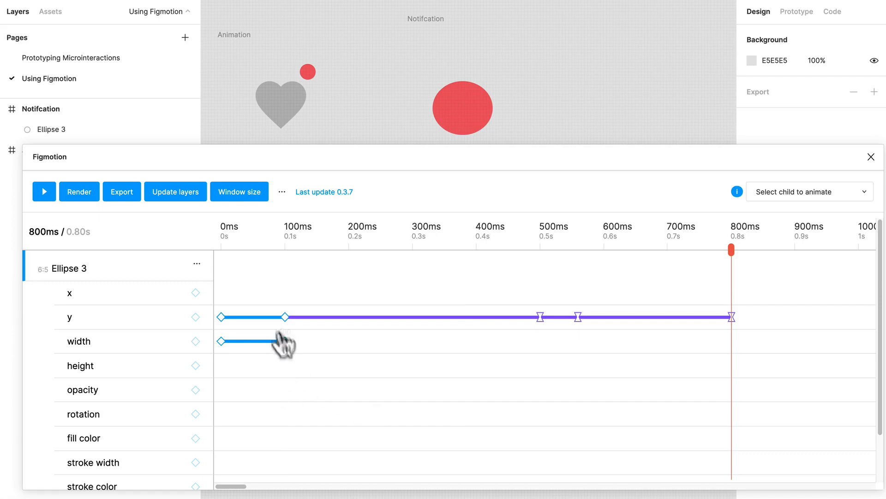
# Move the 100 ms keyframes of both y and width to 200 ms.
pyautogui.moveTo(285, 317); pyautogui.dragTo(349, 318)
pyautogui.click(349, 240)
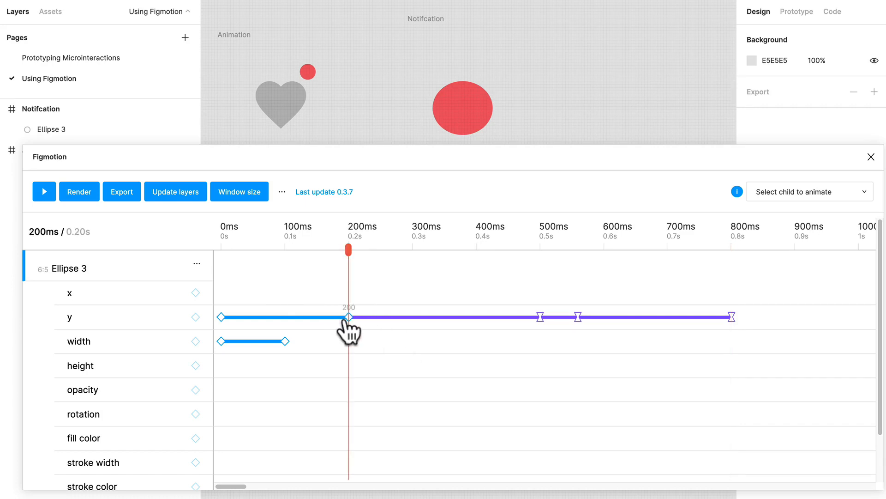
pyautogui.moveTo(285, 343); pyautogui.dragTo(349, 343)
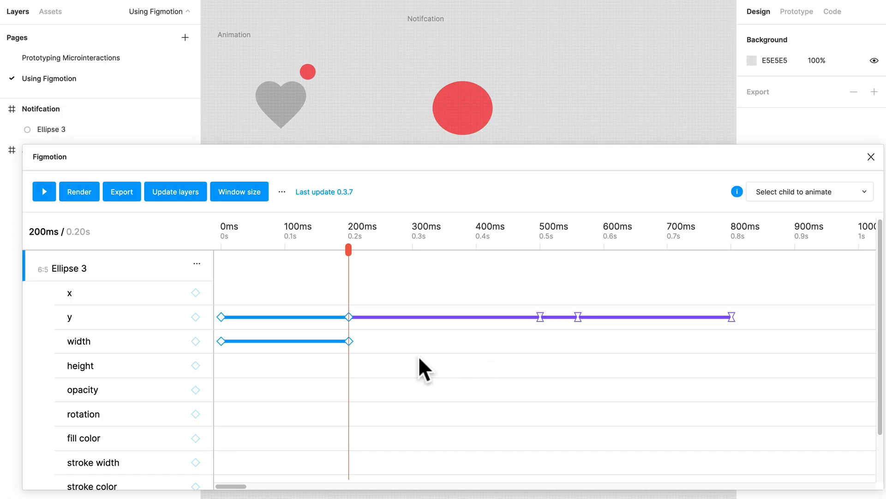
# Set the width keyframe at 0 ms to 17.
pyautogui.scroll(-1, 480, 361)
pyautogui.click(222, 341)
pyautogui.doubleClick(286, 407)
pyautogui.write('17')
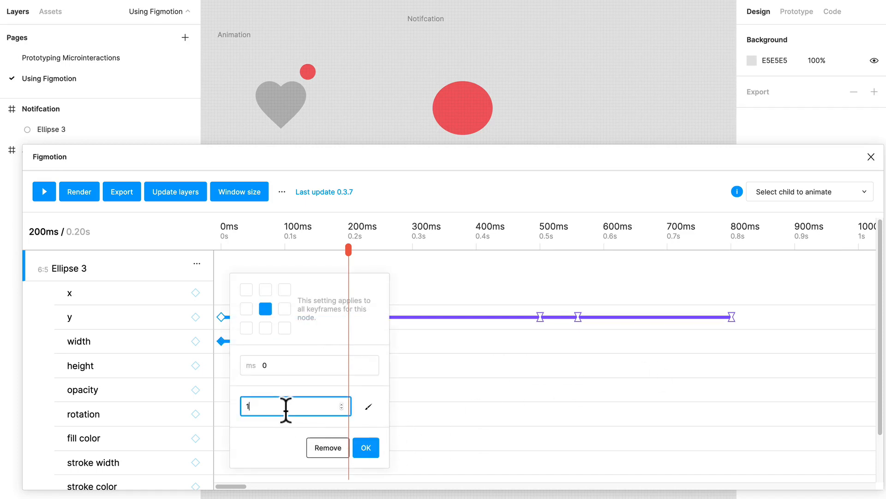
pyautogui.click(366, 447)
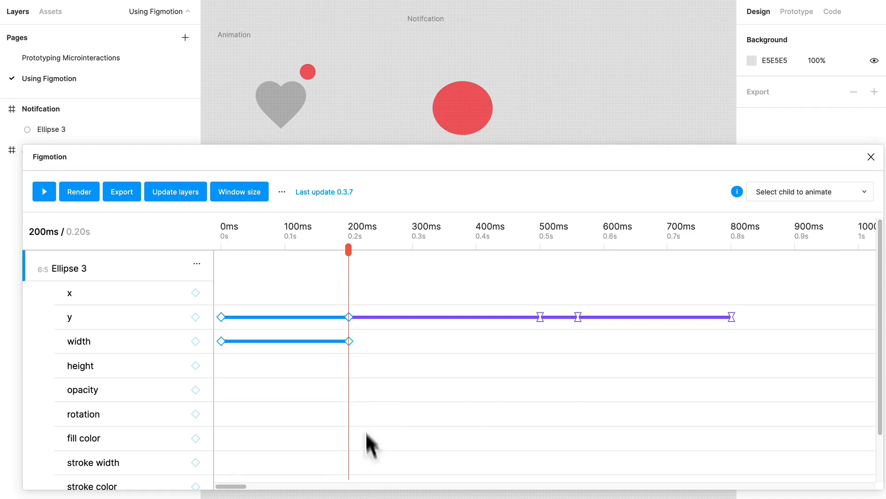
# Change the easing of the width keyframe at 200 ms to easeInOut and replay the animation.
pyautogui.click(348, 341)
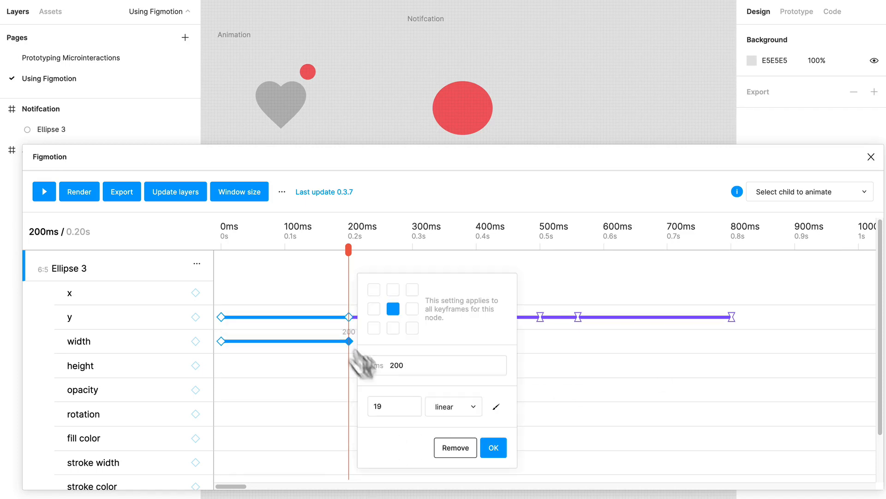
pyautogui.click(466, 407)
pyautogui.click(491, 437)
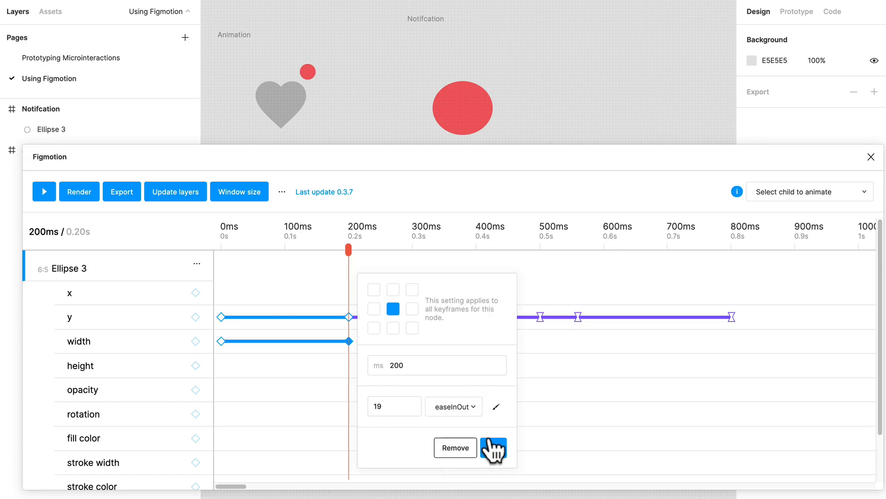
pyautogui.click(497, 447)
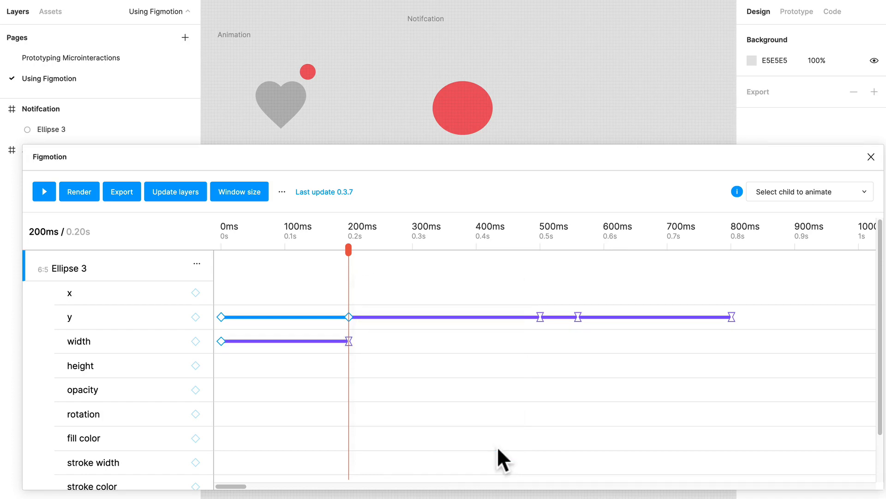
pyautogui.click(44, 192)
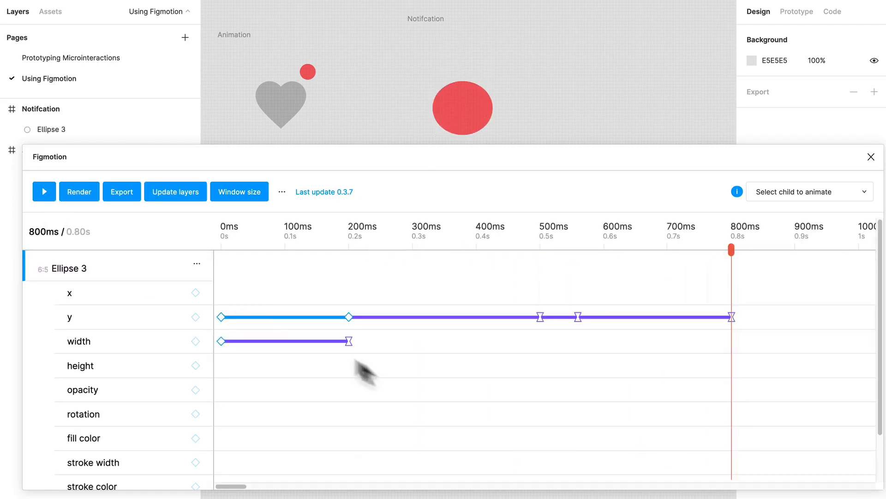
# Move the 200 ms width keyframe to about 132 ms, add another at 200 ms with value 17 and easeInOut easing, and replay from the start.
pyautogui.moveTo(349, 342); pyautogui.dragTo(304, 341)
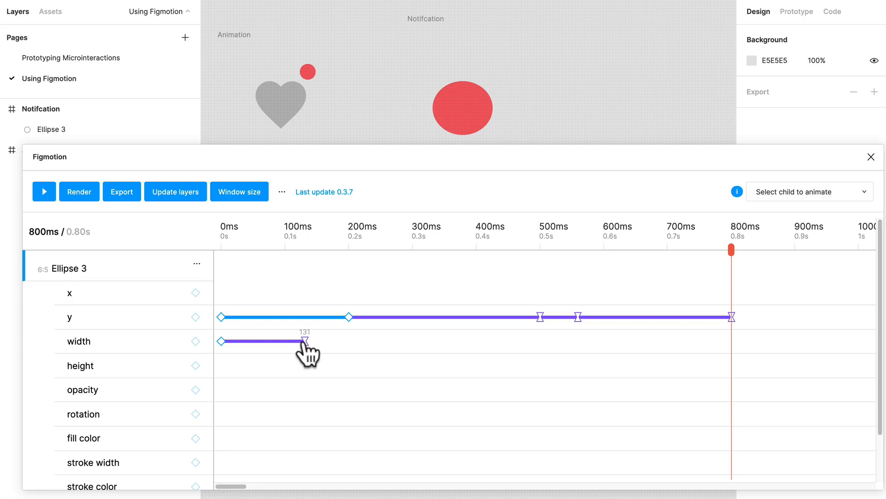
pyautogui.click(349, 242)
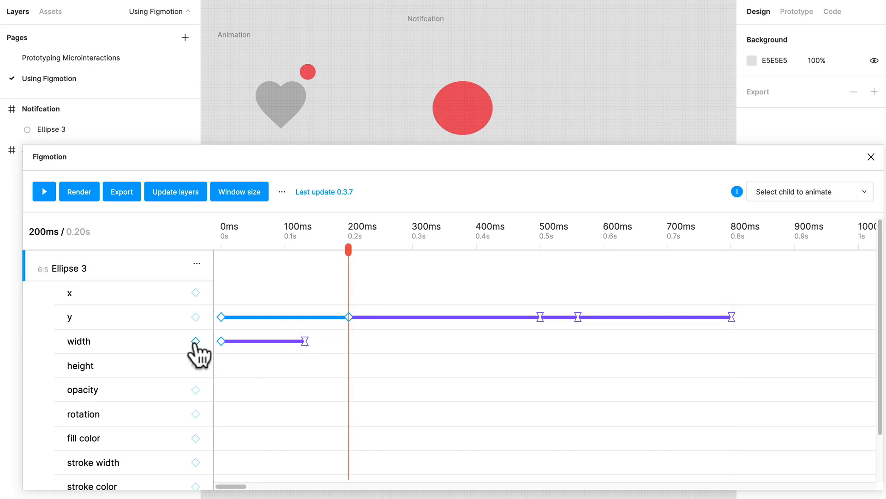
pyautogui.click(195, 340)
pyautogui.click(349, 341)
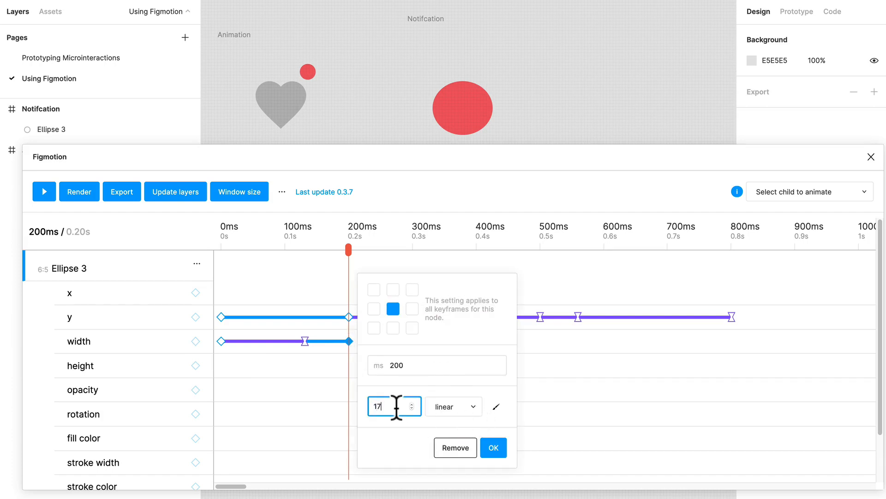
pyautogui.click(464, 408)
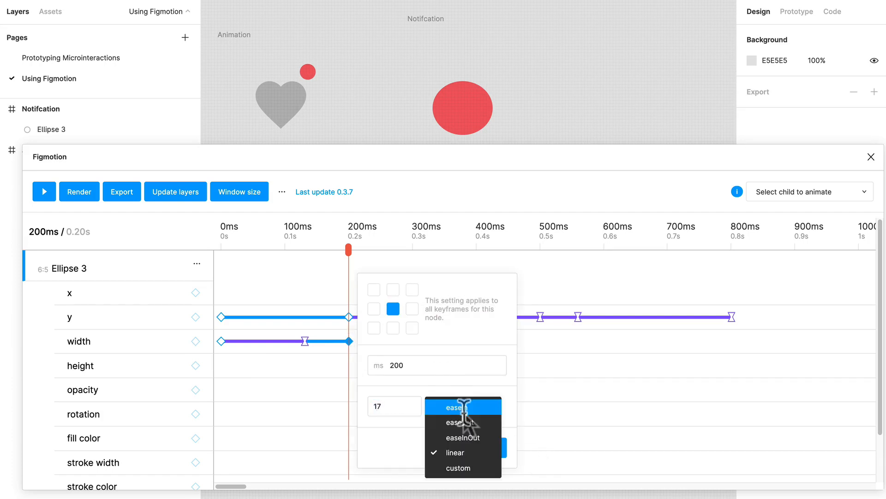
pyautogui.click(466, 436)
pyautogui.click(489, 446)
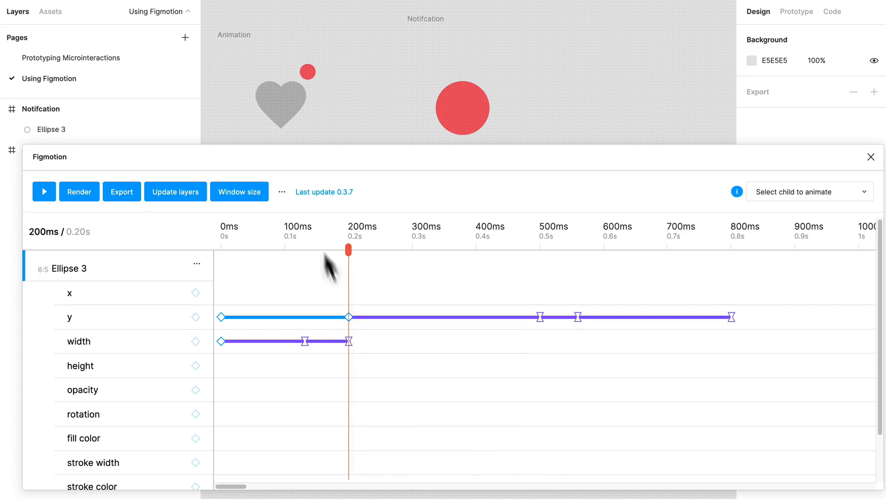
pyautogui.moveTo(356, 233); pyautogui.dragTo(174, 247)
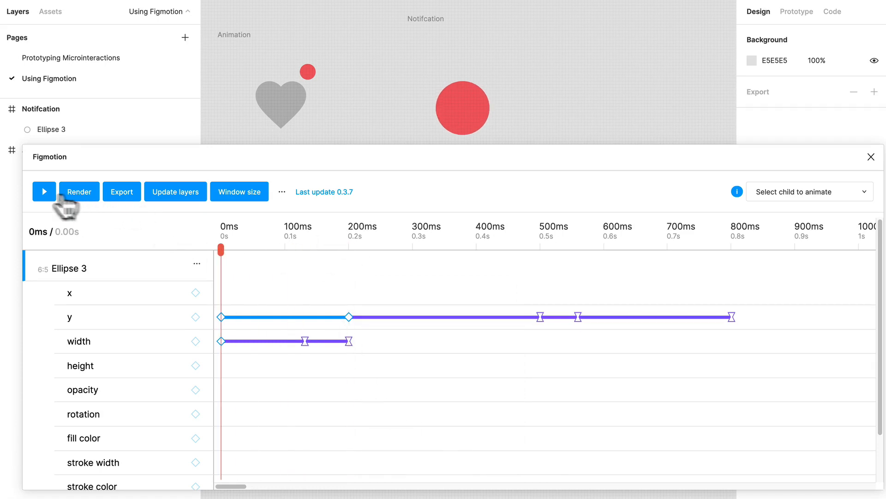
pyautogui.click(44, 191)
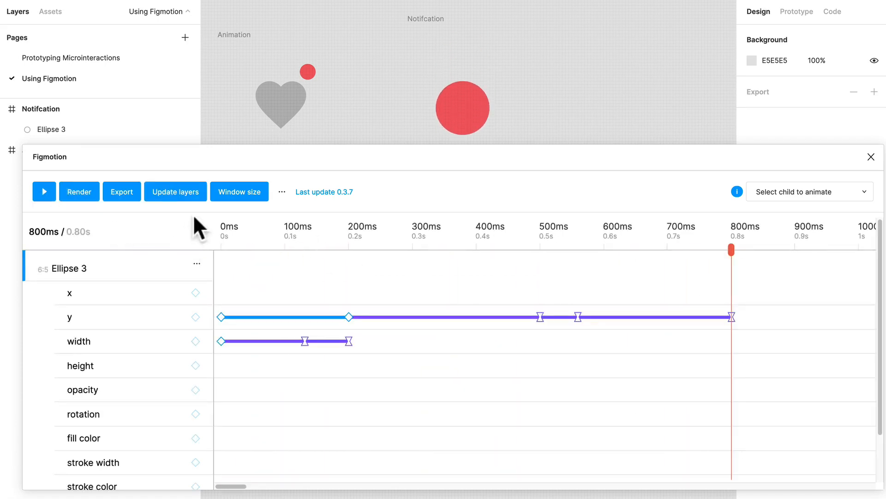
# Scrub through the opening of the animation, move the last width keyframe to 268 ms, and replay.
pyautogui.click(229, 235)
pyautogui.moveTo(229, 249); pyautogui.dragTo(324, 263)
pyautogui.moveTo(346, 344); pyautogui.dragTo(391, 344)
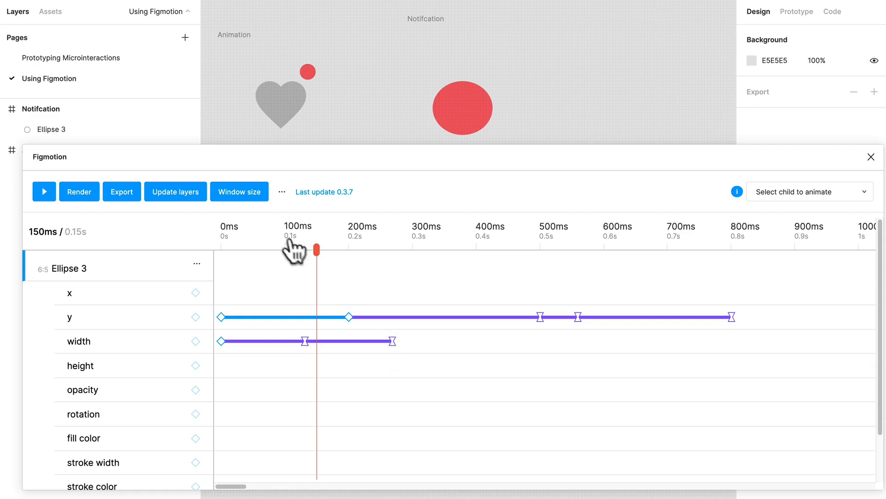
pyautogui.click(44, 192)
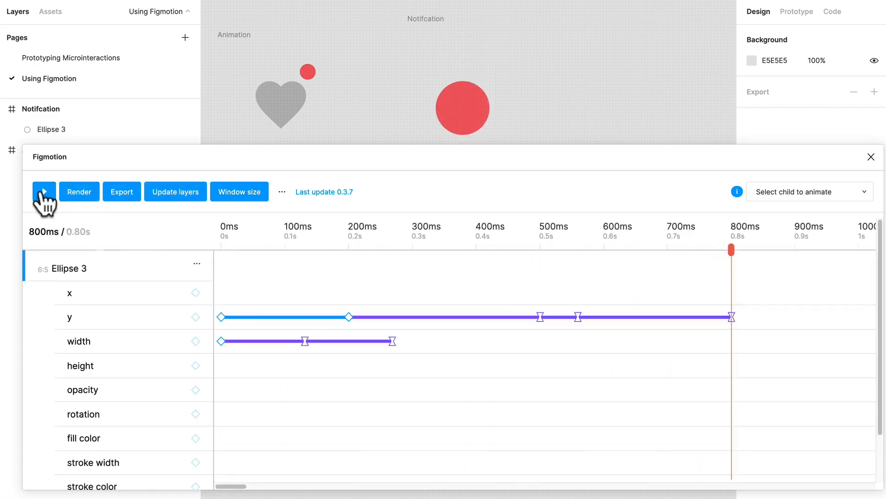
# Add height keyframes for Ellipse 3 at 0 ms and 132 ms, setting the 132 ms value to 15.
pyautogui.moveTo(225, 253); pyautogui.dragTo(283, 254)
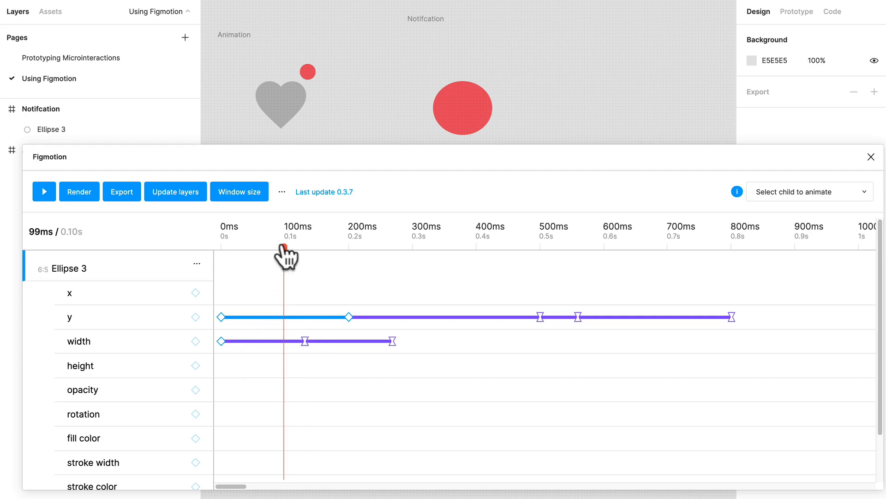
pyautogui.moveTo(285, 242); pyautogui.dragTo(303, 242)
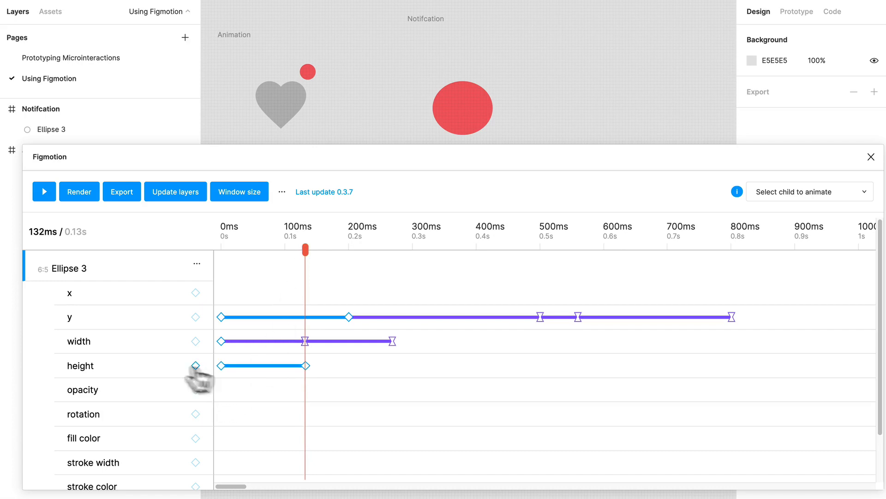
pyautogui.click(305, 366)
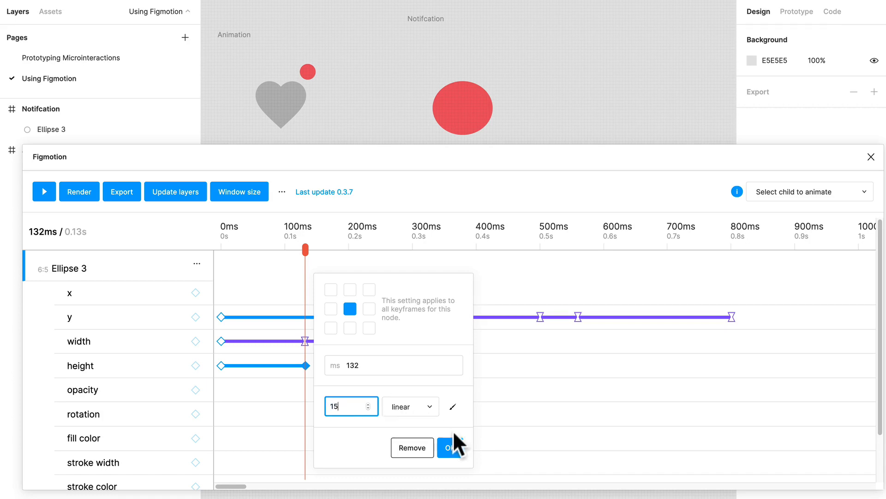
pyautogui.click(450, 447)
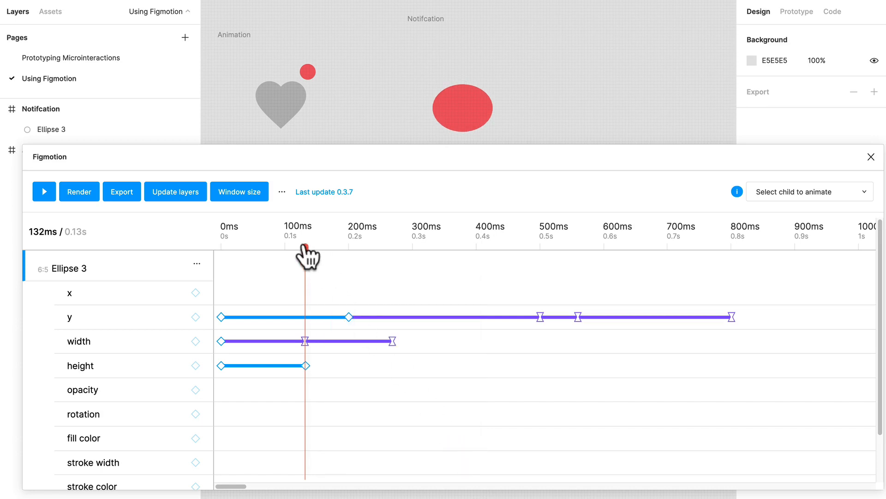
# Add a height keyframe at 282 ms with value 18, and give the 132 ms height keyframe easeInOut easing.
pyautogui.moveTo(305, 250); pyautogui.dragTo(400, 337)
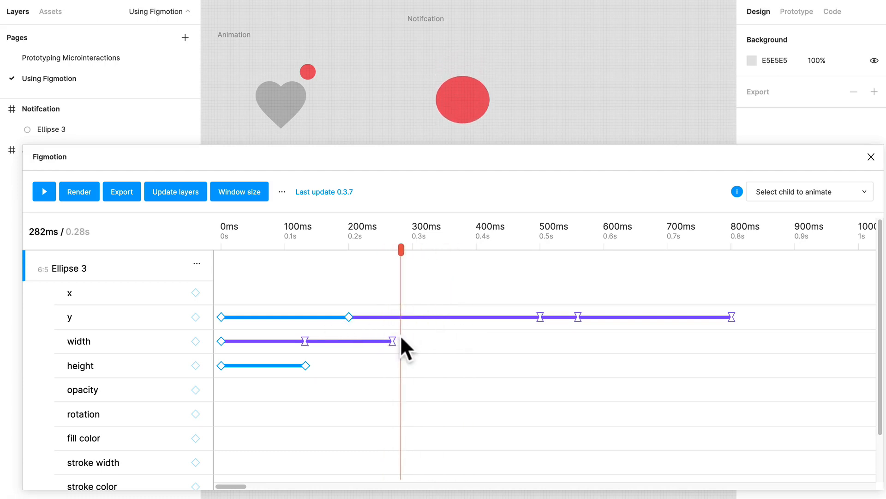
pyautogui.click(195, 365)
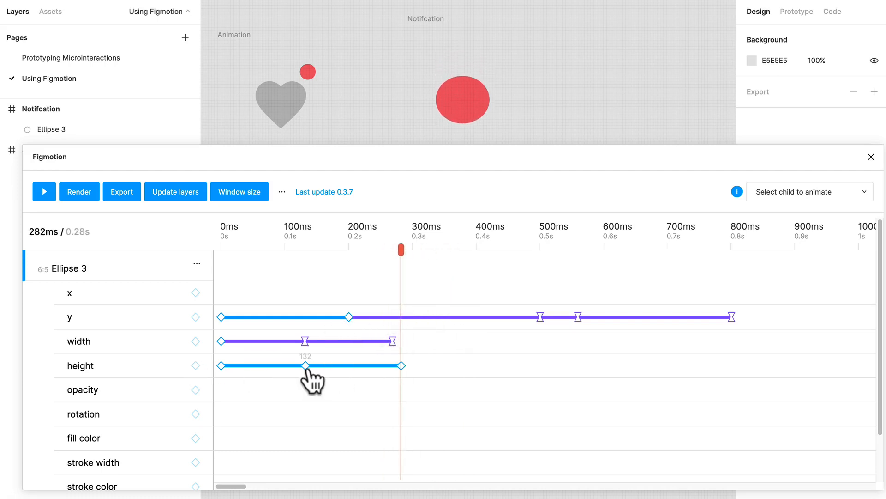
pyautogui.click(305, 366)
pyautogui.click(409, 406)
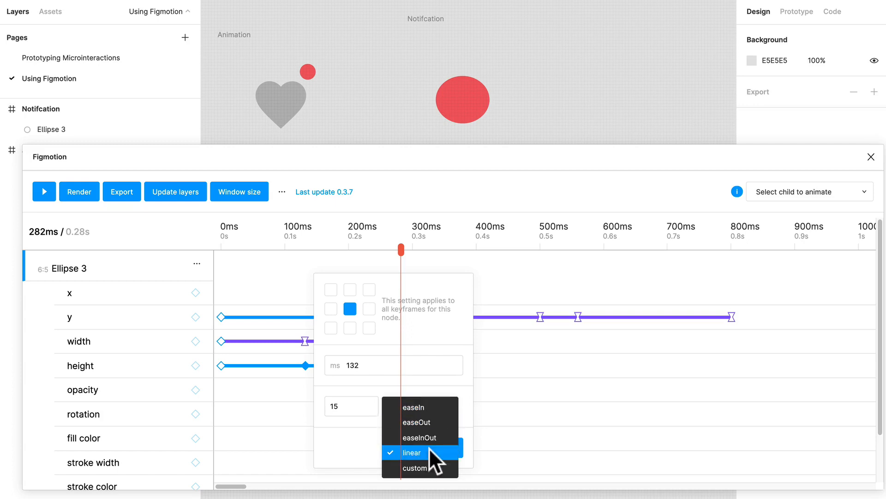
pyautogui.click(429, 437)
pyautogui.click(449, 449)
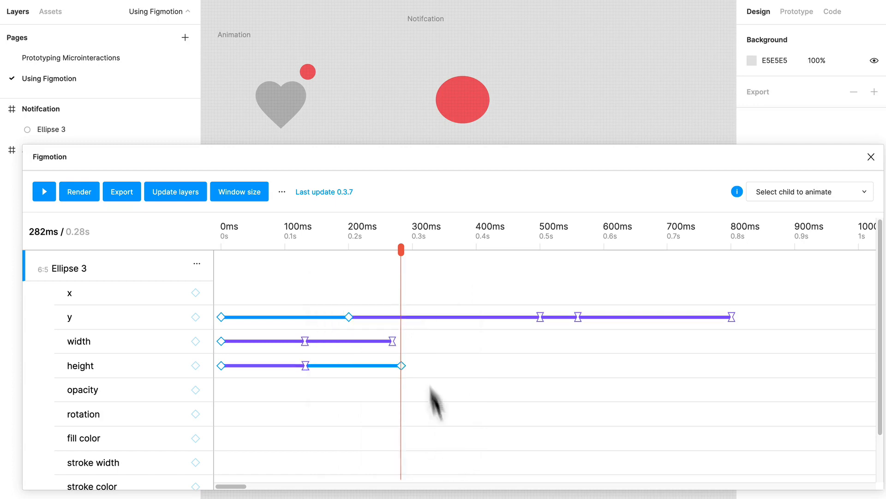
pyautogui.click(401, 366)
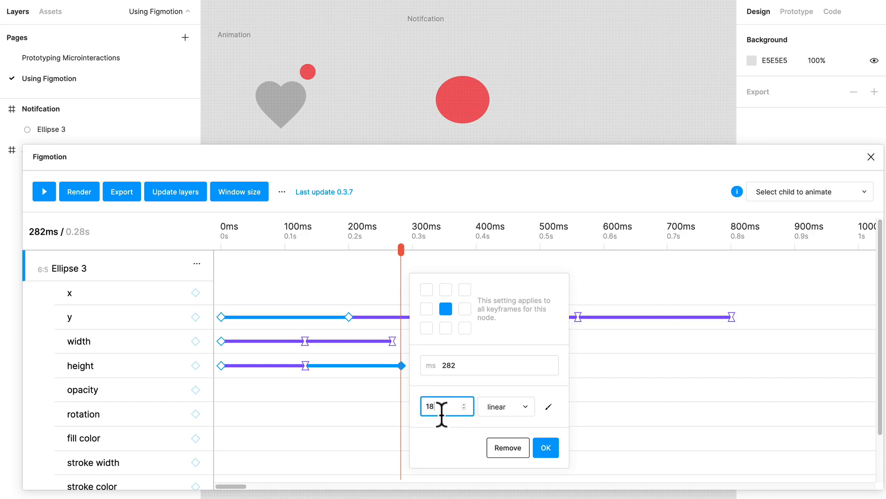
pyautogui.click(548, 449)
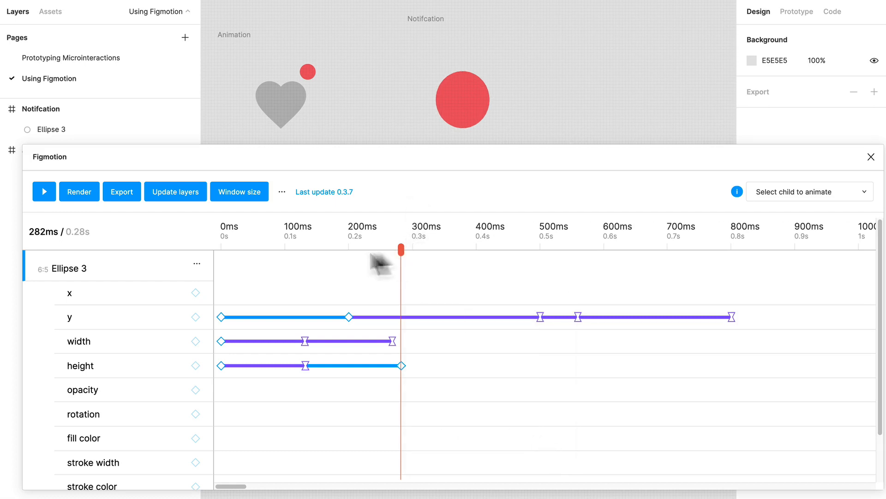
# Move the middle width and height keyframes to about 180 ms, and the last width keyframe to 332 ms.
pyautogui.moveTo(375, 259); pyautogui.dragTo(320, 348)
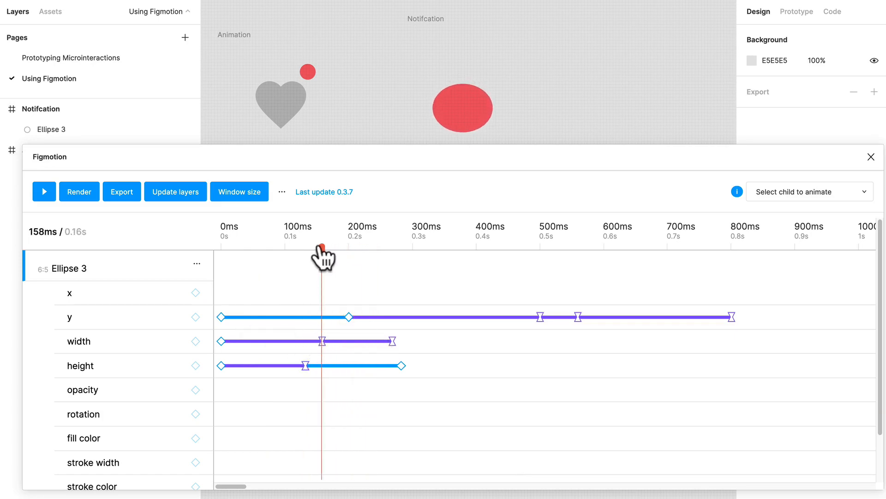
pyautogui.moveTo(322, 249); pyautogui.dragTo(362, 280)
pyautogui.moveTo(306, 365)
pyautogui.mouseDown()
pyautogui.moveTo(336, 365)
pyautogui.moveTo(330, 340)
pyautogui.mouseUp()
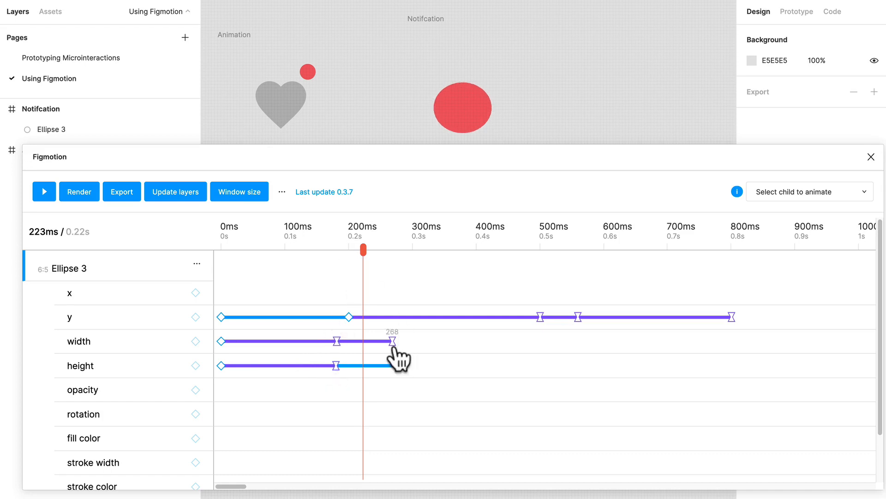
pyautogui.moveTo(392, 340); pyautogui.dragTo(432, 341)
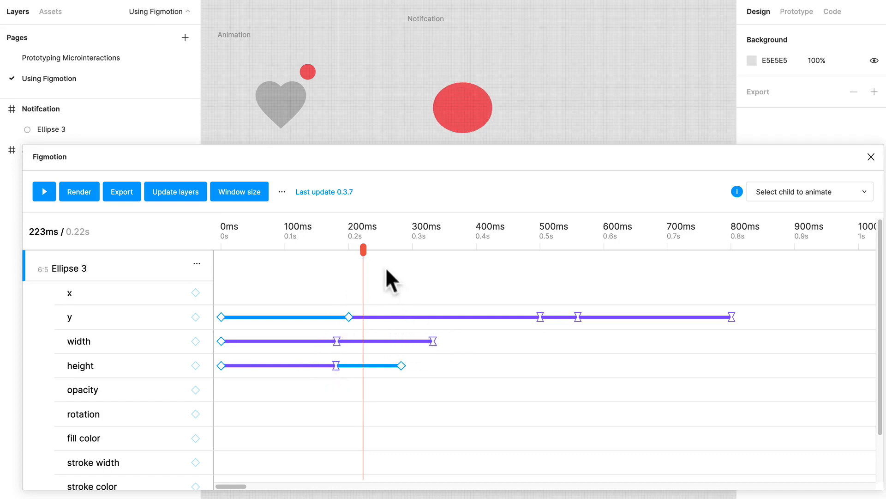
# Scrub the playhead to 457 ms and set the easing of the 282 ms height keyframe to easeInOut.
pyautogui.moveTo(221, 270); pyautogui.dragTo(513, 304)
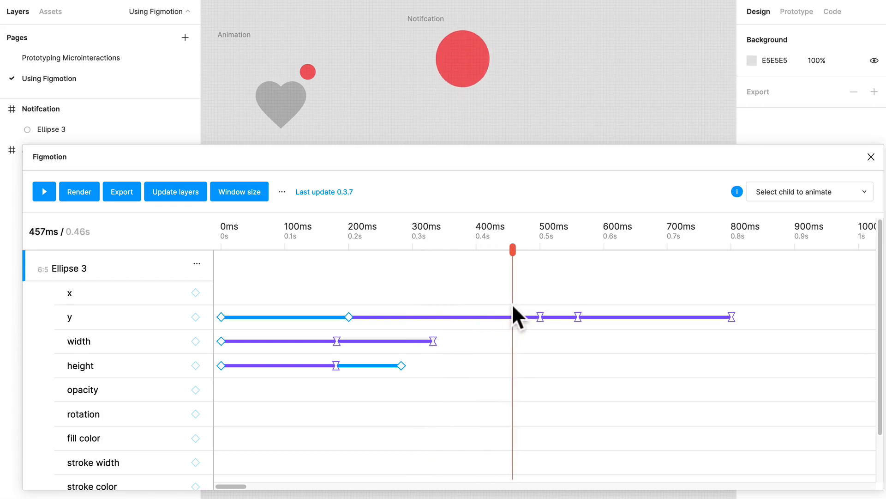
pyautogui.click(402, 365)
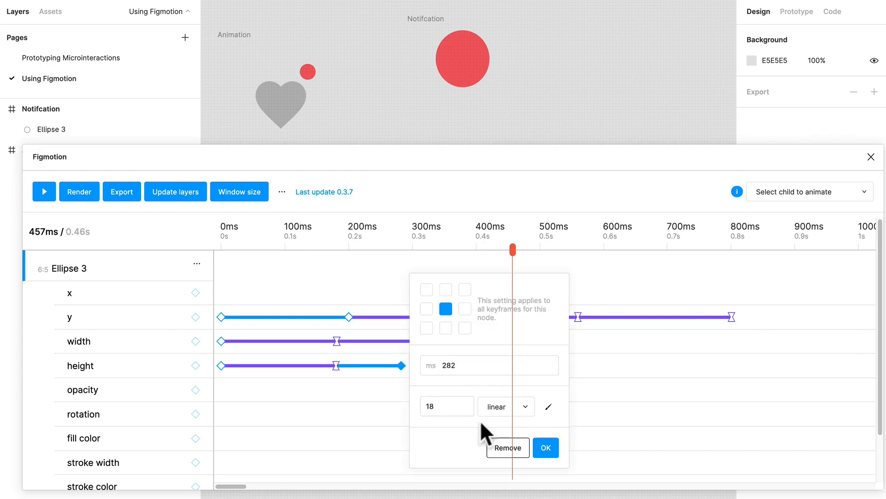
pyautogui.click(501, 406)
pyautogui.click(508, 385)
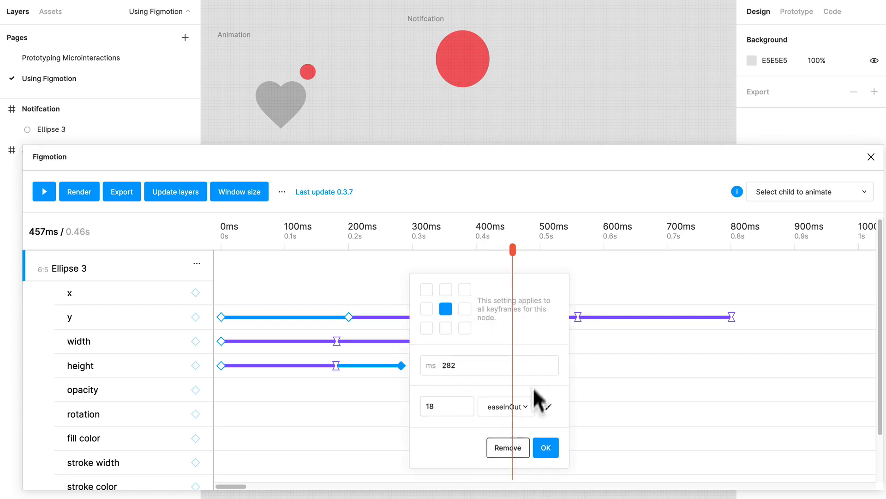
pyautogui.click(545, 448)
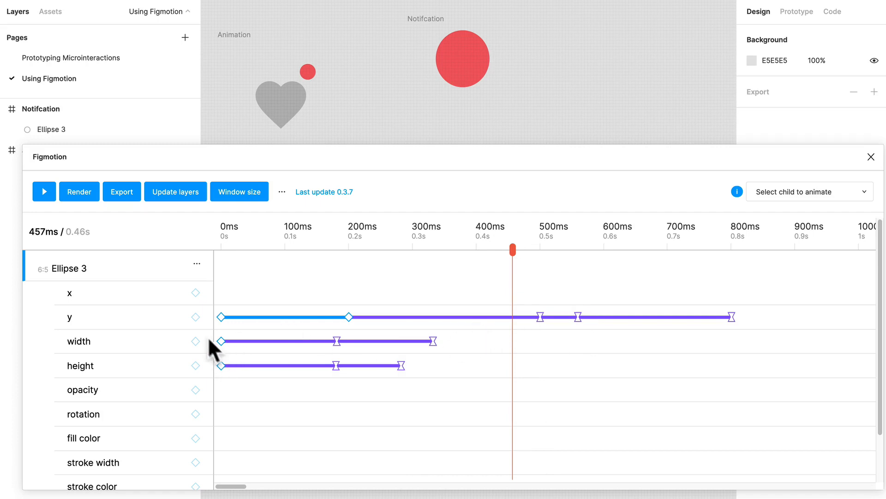
# Add a width keyframe at 457 ms, check its settings and those of the 332 ms keyframe, and move the new one to 550 ms.
pyautogui.click(195, 341)
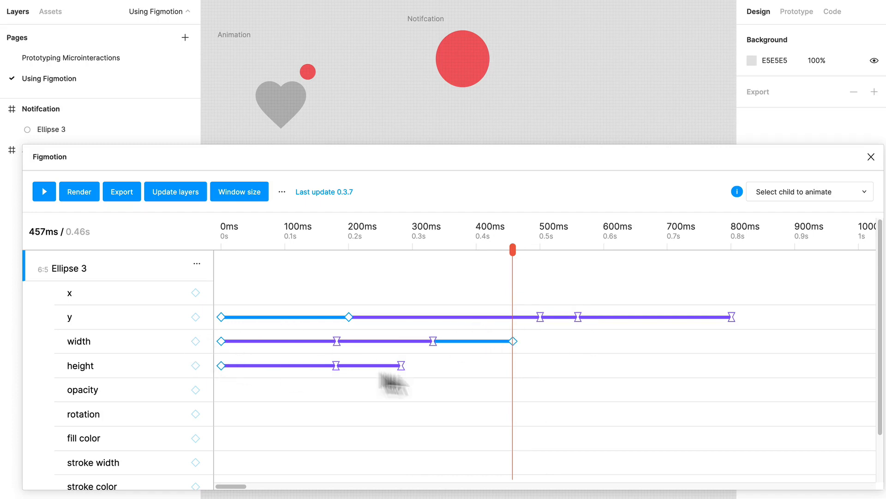
pyautogui.click(512, 342)
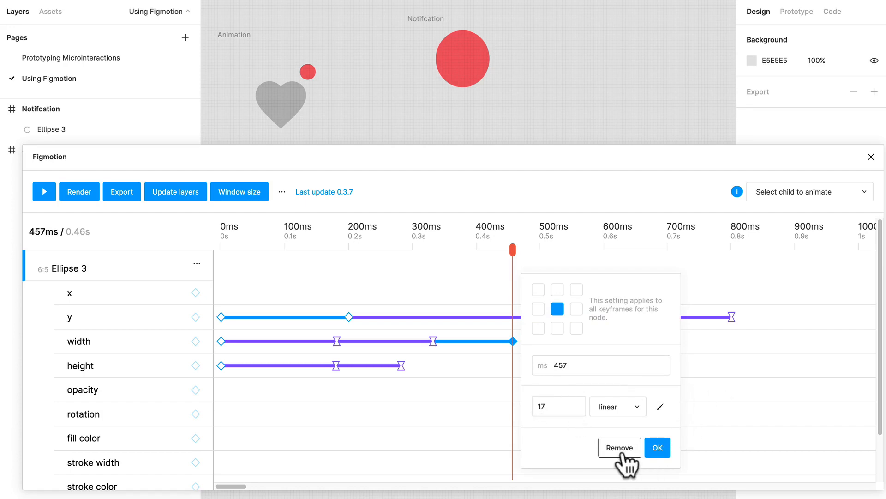
pyautogui.click(433, 341)
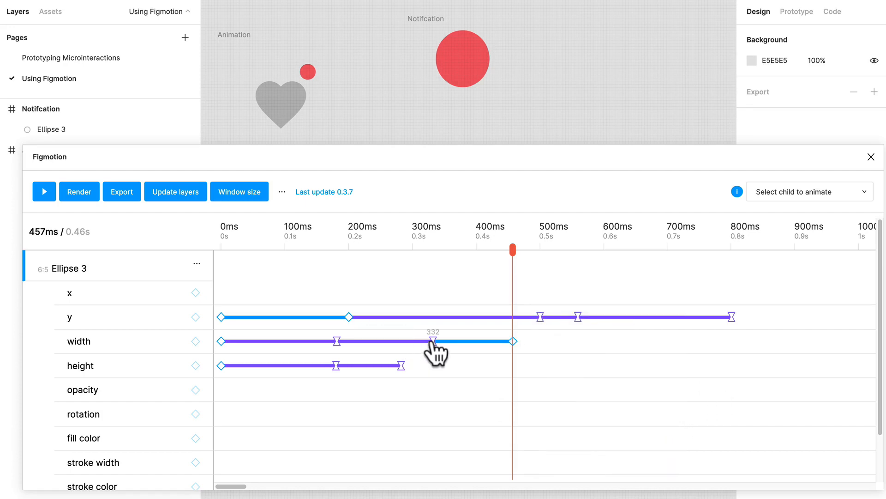
pyautogui.click(433, 341)
pyautogui.click(577, 448)
pyautogui.moveTo(513, 344); pyautogui.dragTo(566, 344)
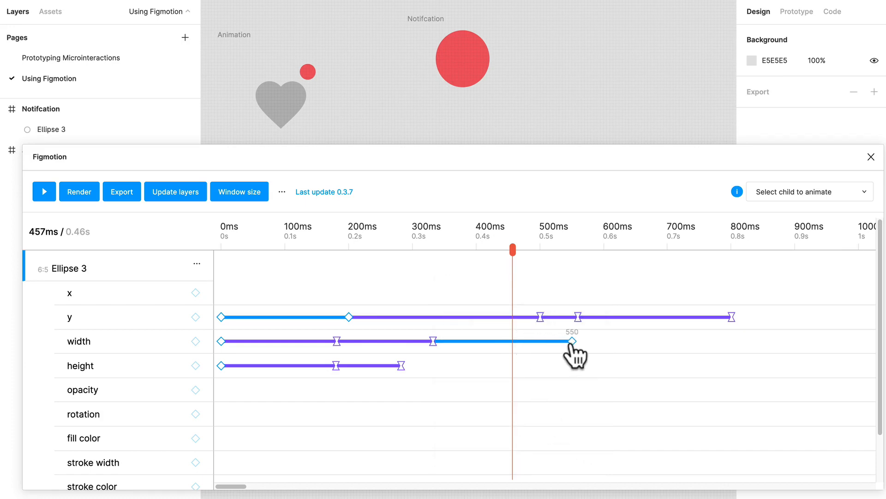
# Add a height keyframe at 457 ms with value 17 and easeInOut easing, and play the animation from 0 ms.
pyautogui.moveTo(573, 344); pyautogui.dragTo(574, 344)
pyautogui.click(196, 366)
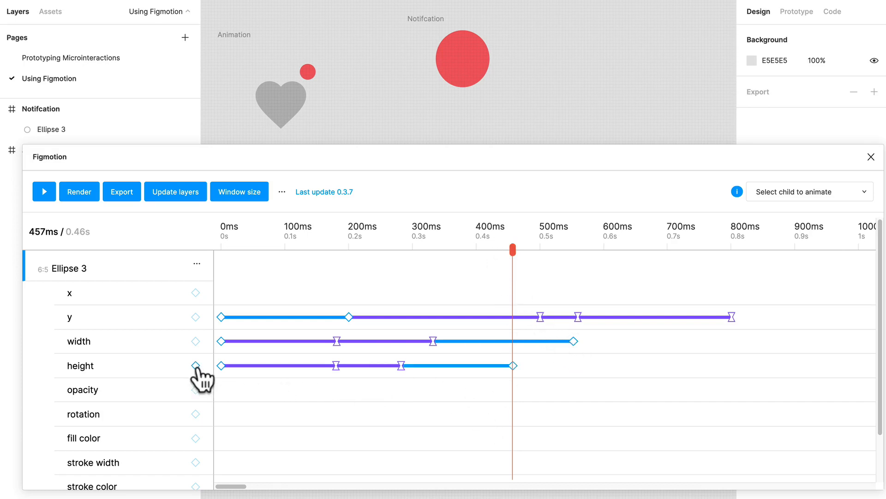
pyautogui.click(512, 365)
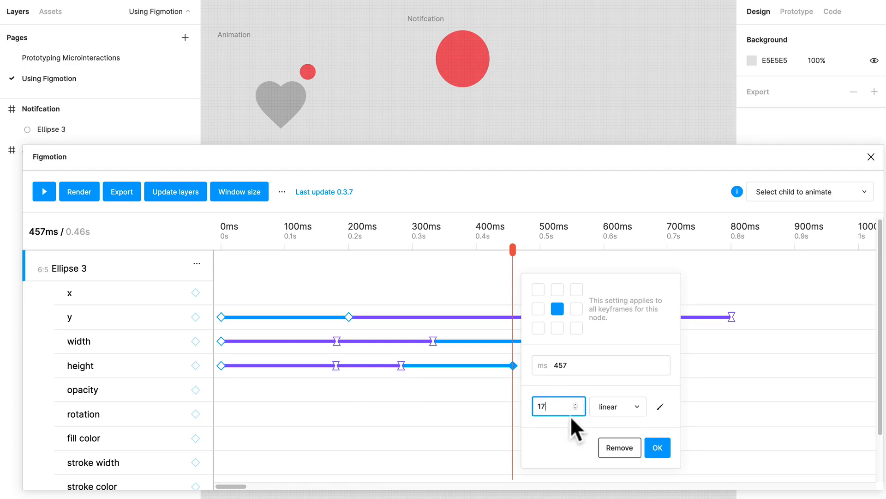
pyautogui.click(618, 411)
pyautogui.click(626, 438)
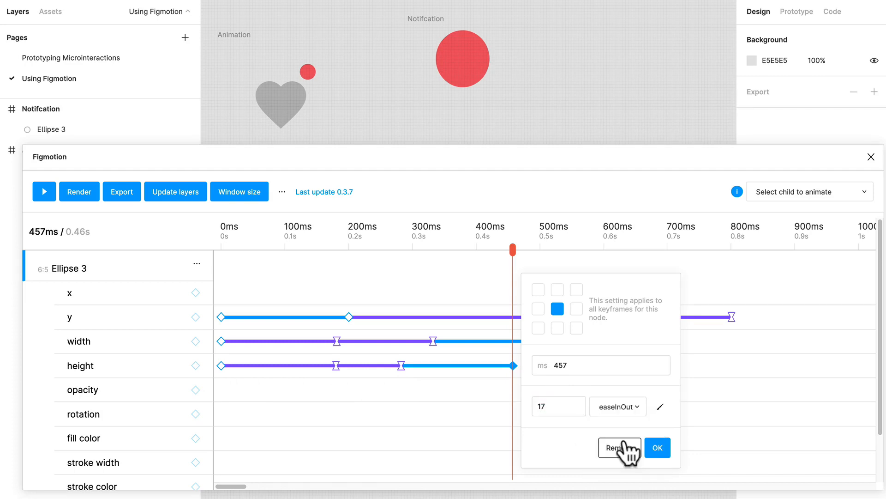
pyautogui.click(654, 448)
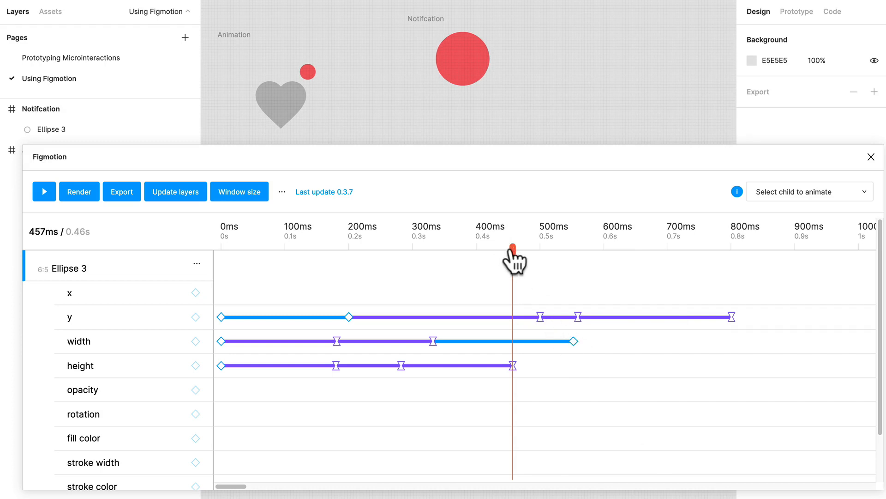
pyautogui.moveTo(513, 252); pyautogui.dragTo(141, 315)
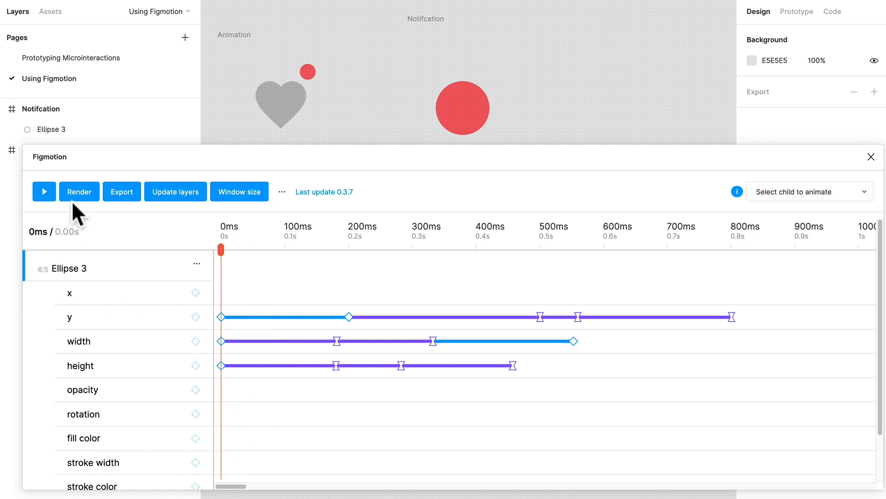
pyautogui.click(44, 196)
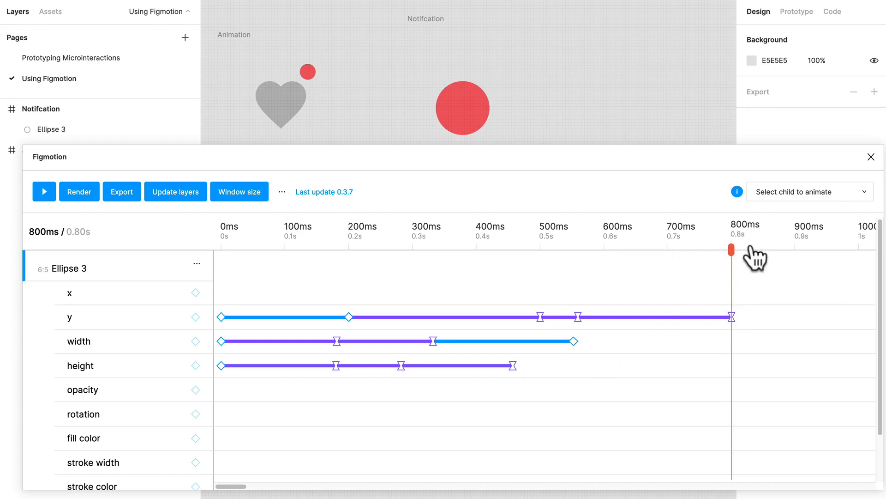
# Add a height keyframe after the 457 ms one and align it and the last width keyframe at 560 ms.
pyautogui.moveTo(731, 250); pyautogui.dragTo(595, 342)
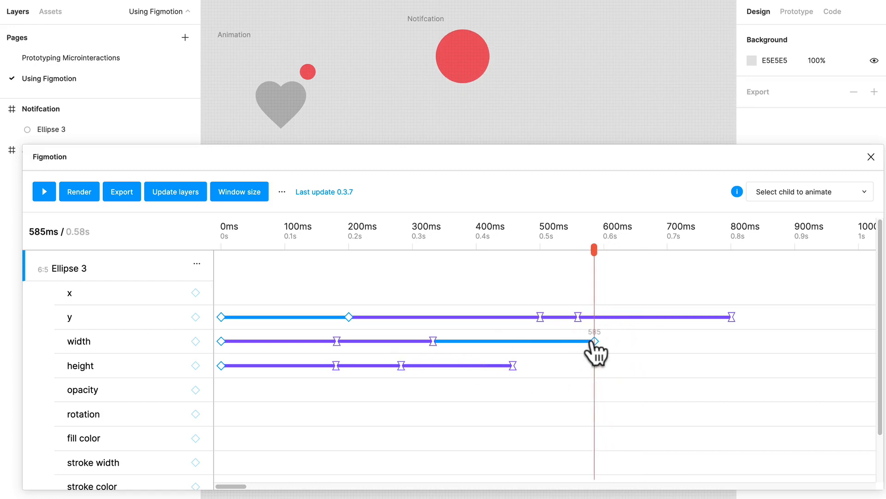
pyautogui.click(195, 365)
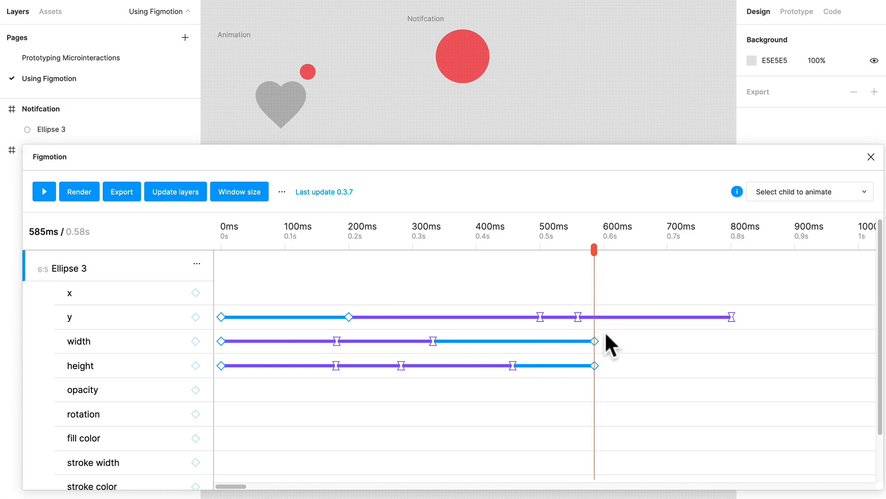
pyautogui.moveTo(594, 254); pyautogui.dragTo(578, 254)
pyautogui.moveTo(597, 342); pyautogui.dragTo(584, 370)
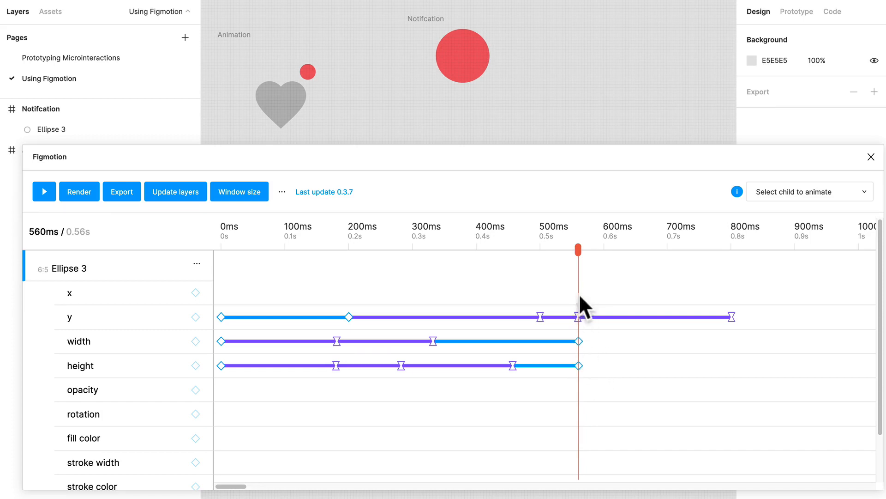
# Add a height keyframe at 620 ms with value 19 and easeInOut easing.
pyautogui.moveTo(578, 252); pyautogui.dragTo(616, 252)
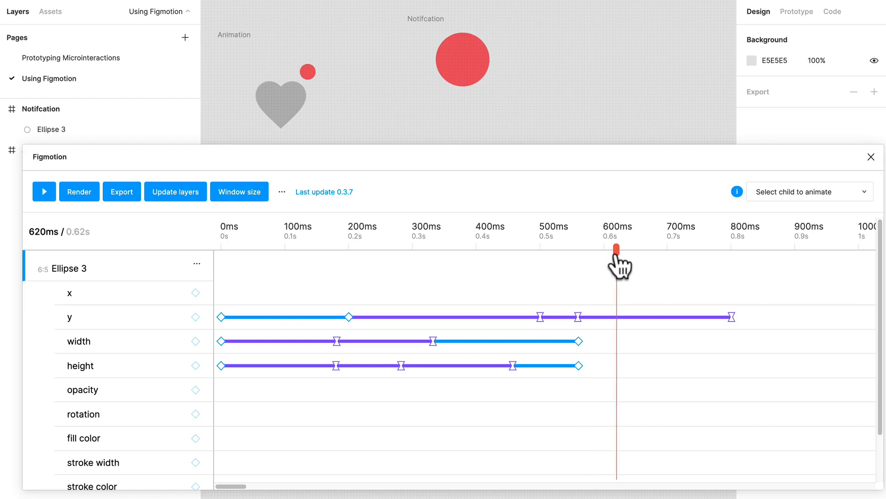
pyautogui.click(196, 365)
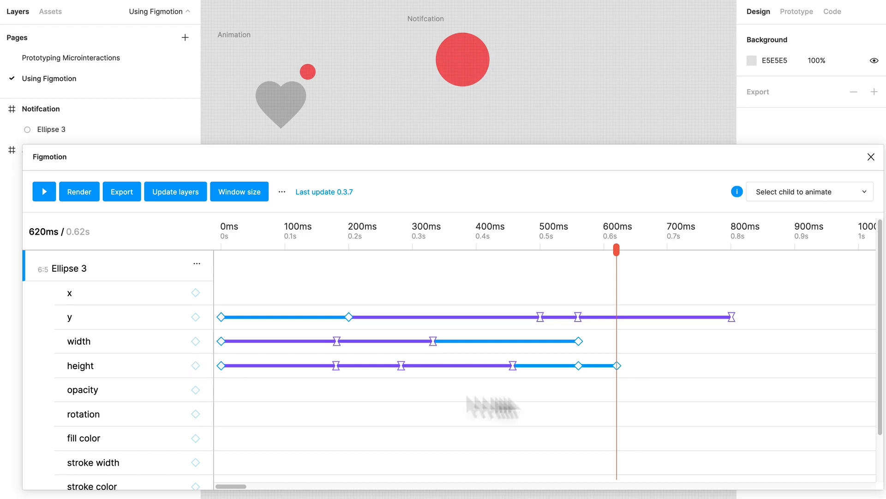
pyautogui.click(617, 366)
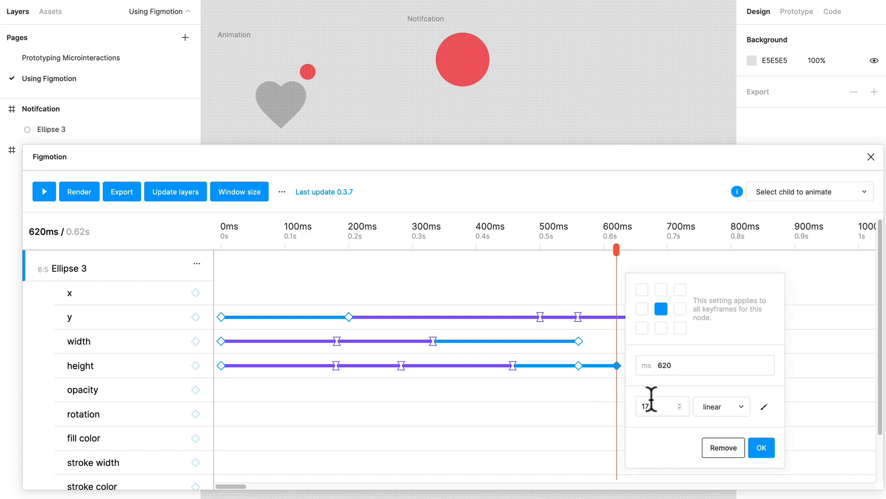
pyautogui.press('Return')
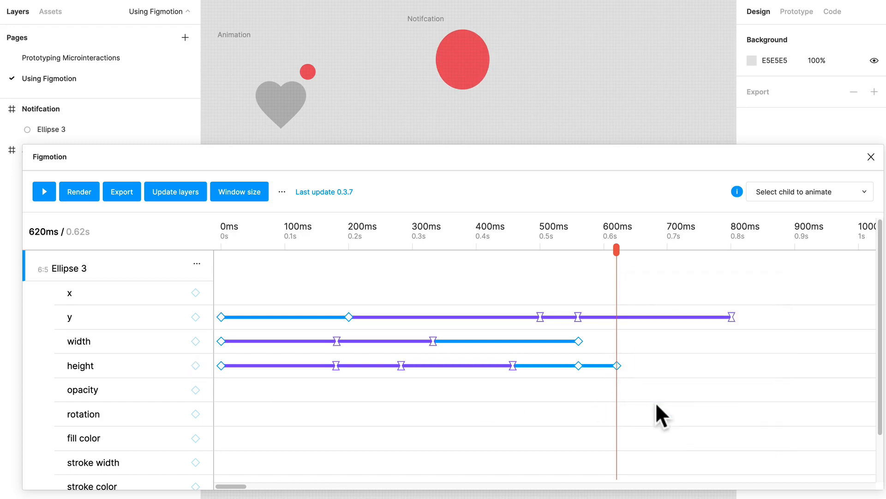
pyautogui.moveTo(617, 250); pyautogui.dragTo(594, 375)
pyautogui.click(617, 366)
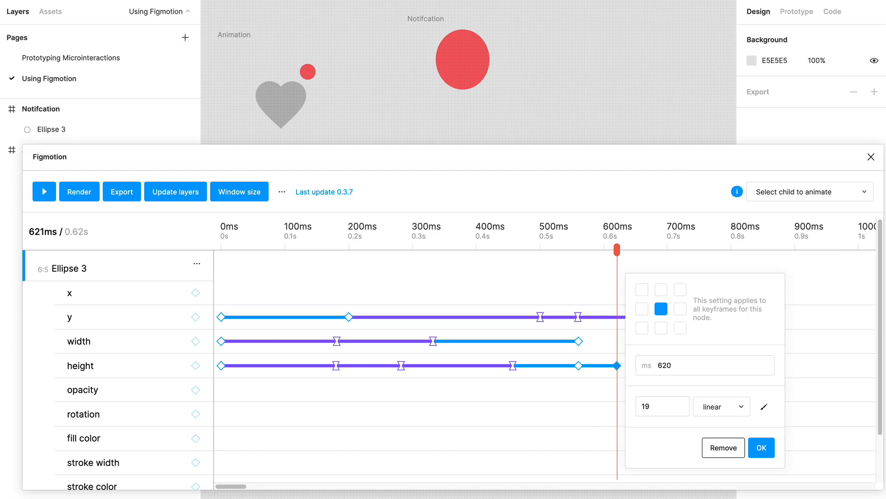
pyautogui.click(712, 412)
pyautogui.click(729, 428)
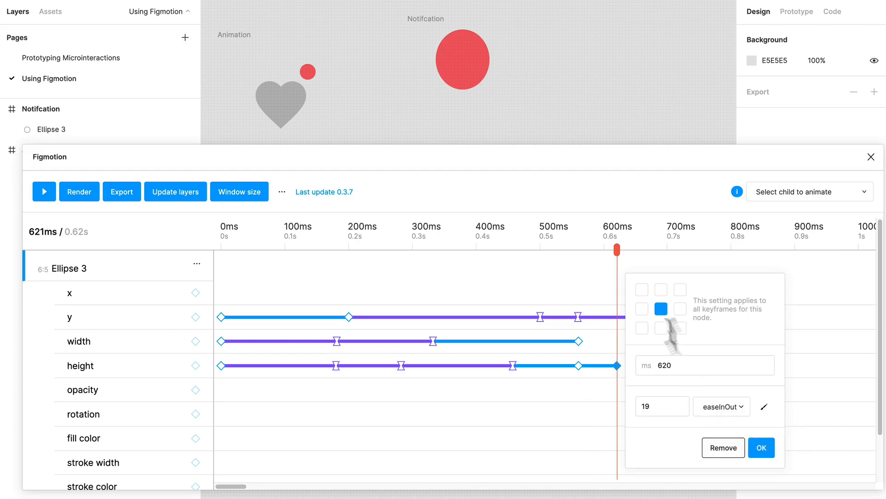
pyautogui.click(760, 448)
# Move the last height keyframe to about 670 ms and place the playhead at 670 ms.
pyautogui.moveTo(617, 251); pyautogui.dragTo(649, 254)
pyautogui.moveTo(617, 365); pyautogui.dragTo(649, 365)
pyautogui.moveTo(643, 252); pyautogui.dragTo(649, 295)
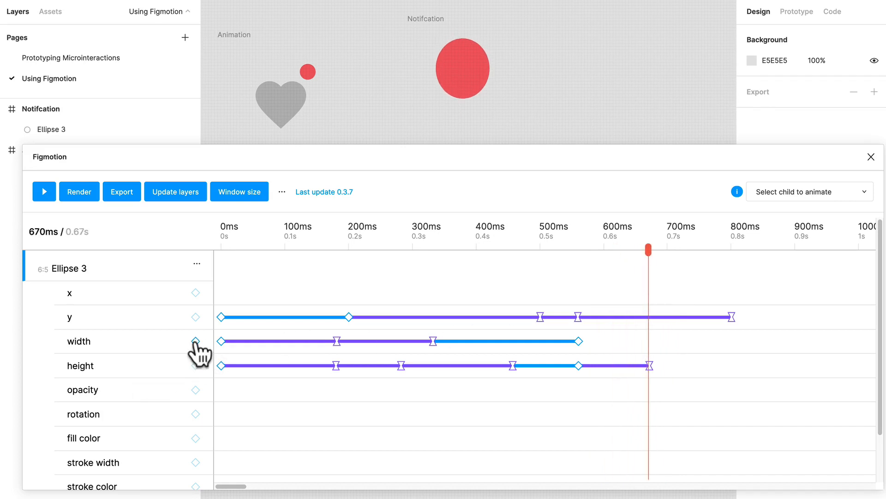
# Add a width keyframe at 670 ms with value 16 and easeInOut easing.
pyautogui.click(649, 341)
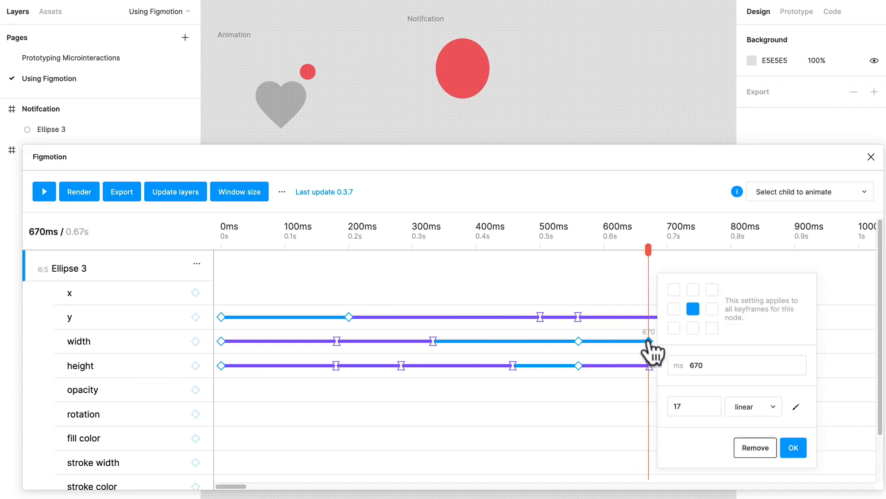
pyautogui.click(707, 403)
pyautogui.write('16')
pyautogui.press('Return')
pyautogui.click(649, 341)
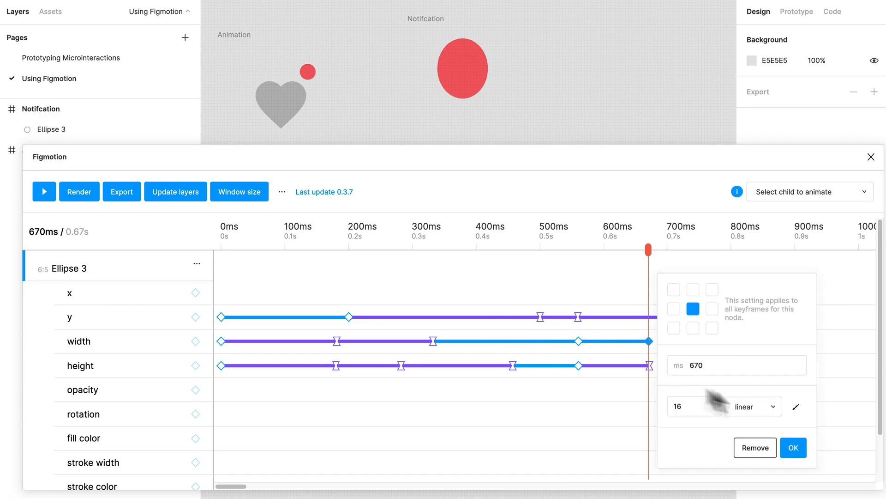
pyautogui.click(738, 407)
pyautogui.click(736, 392)
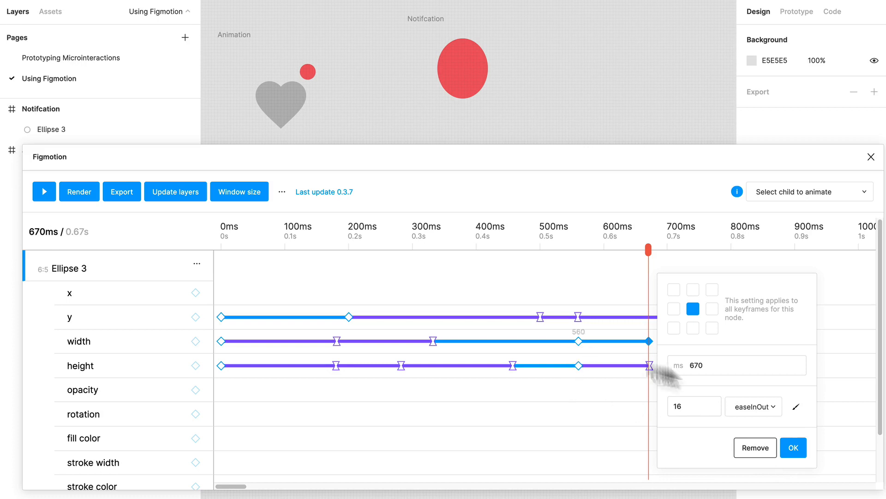
pyautogui.click(792, 446)
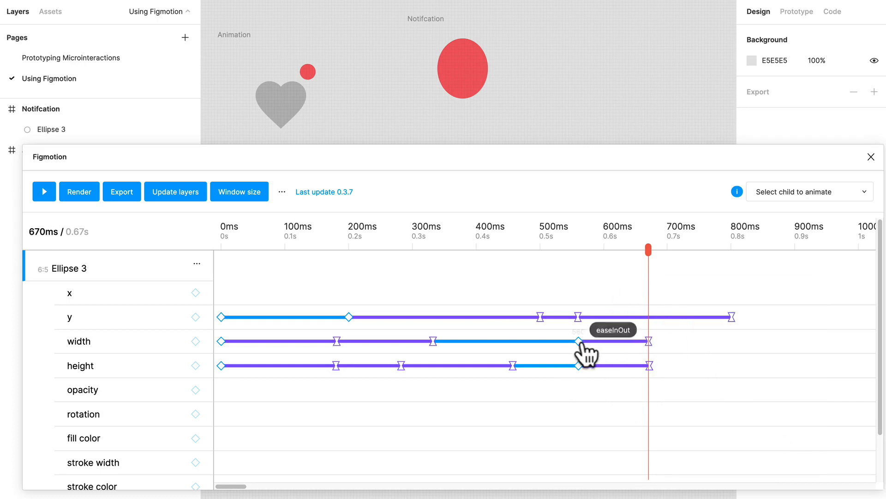
# Review the bounce up to 496 ms, check the 457 ms height keyframe, and set the 282 ms height keyframe's value to 19.
pyautogui.moveTo(648, 252); pyautogui.dragTo(487, 327)
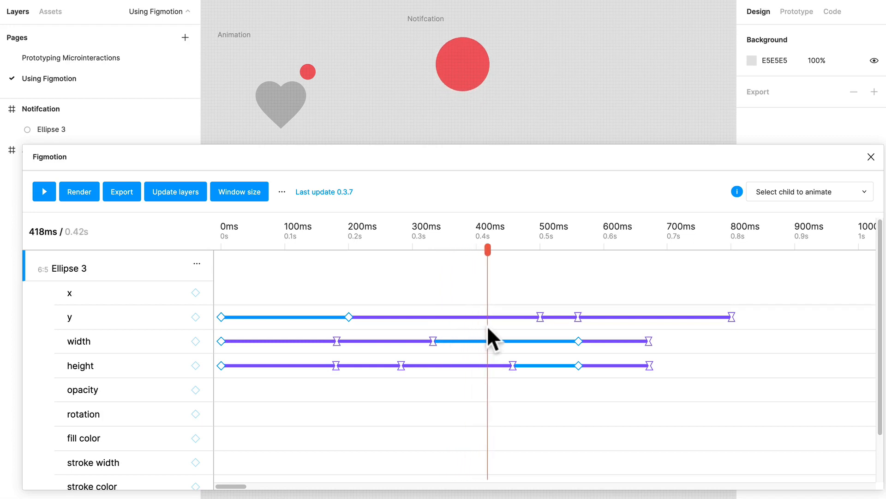
pyautogui.moveTo(488, 261); pyautogui.dragTo(537, 268)
pyautogui.click(513, 365)
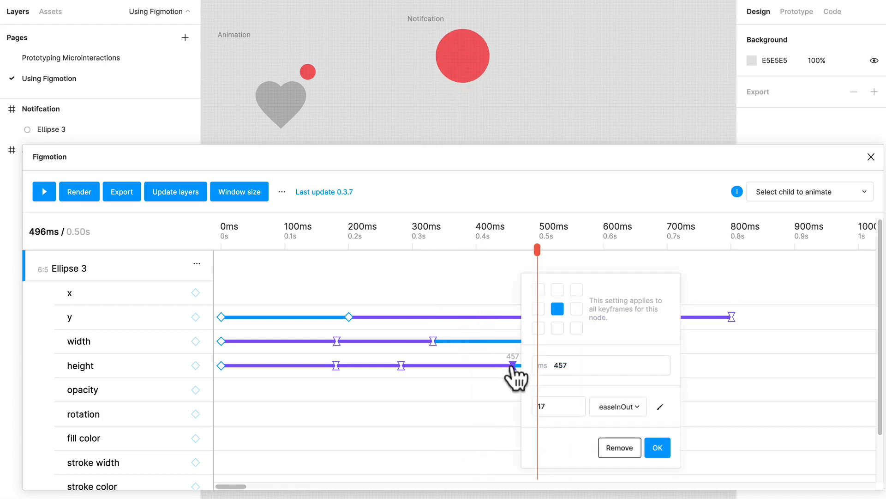
pyautogui.click(397, 371)
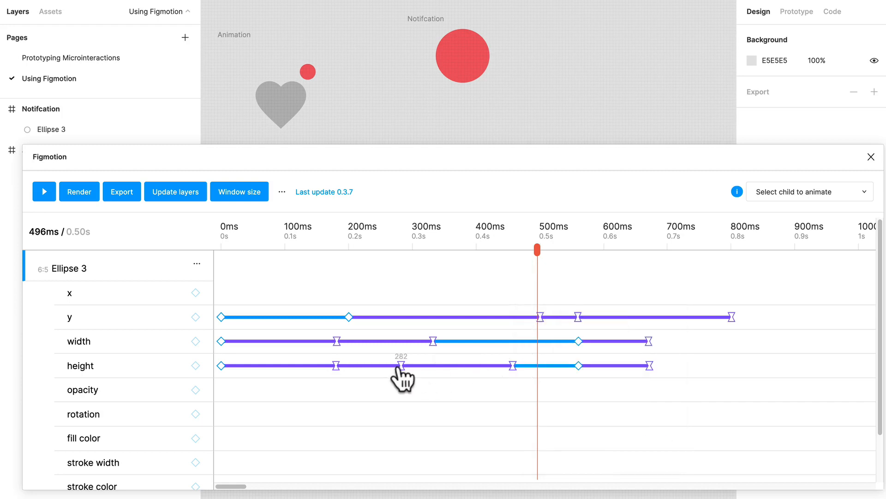
pyautogui.click(399, 373)
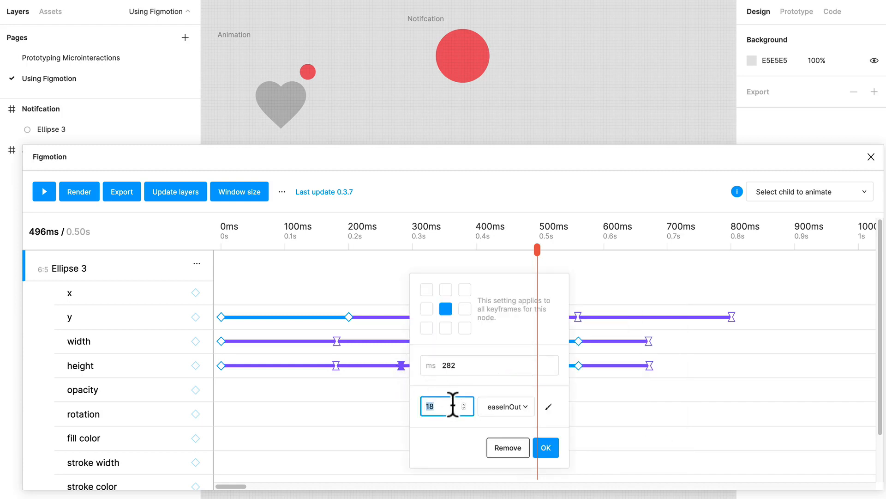
pyautogui.write('9')
pyautogui.press('BackSpace')
pyautogui.write('19')
pyautogui.click(544, 448)
# Add width and height keyframes at 791 ms and move both to about 780 ms.
pyautogui.moveTo(540, 263); pyautogui.dragTo(545, 299)
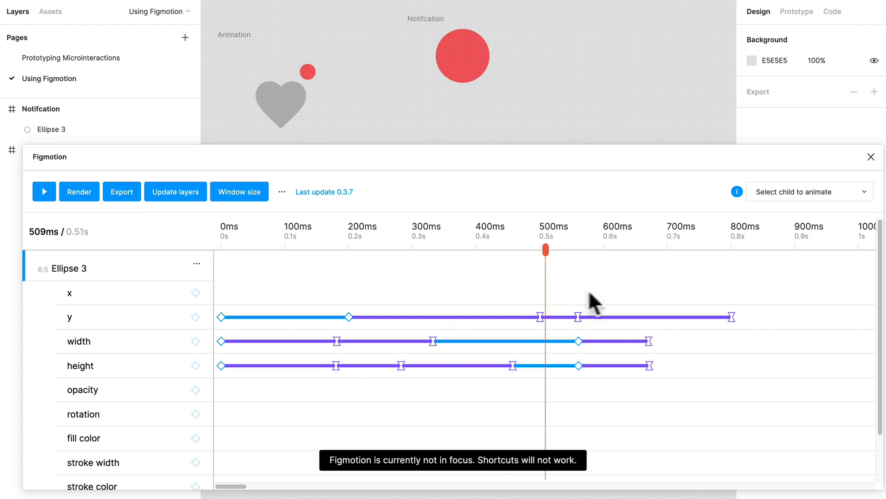
pyautogui.moveTo(549, 253); pyautogui.dragTo(725, 249)
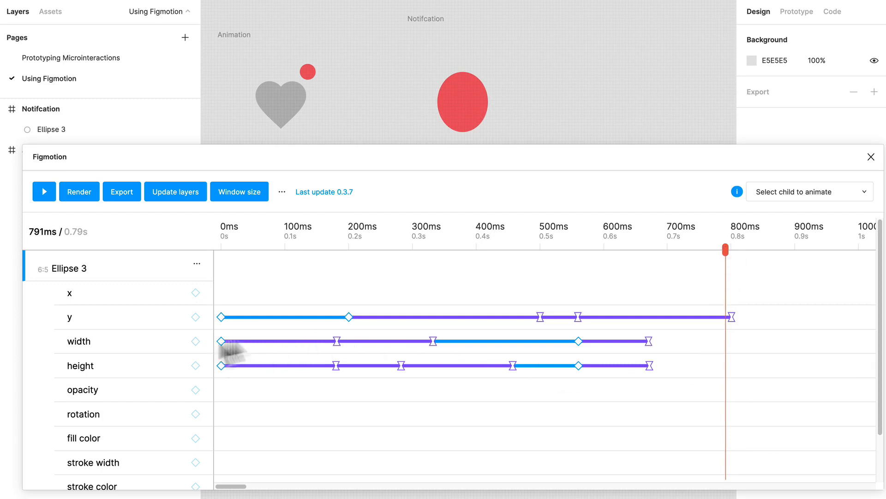
pyautogui.click(196, 364)
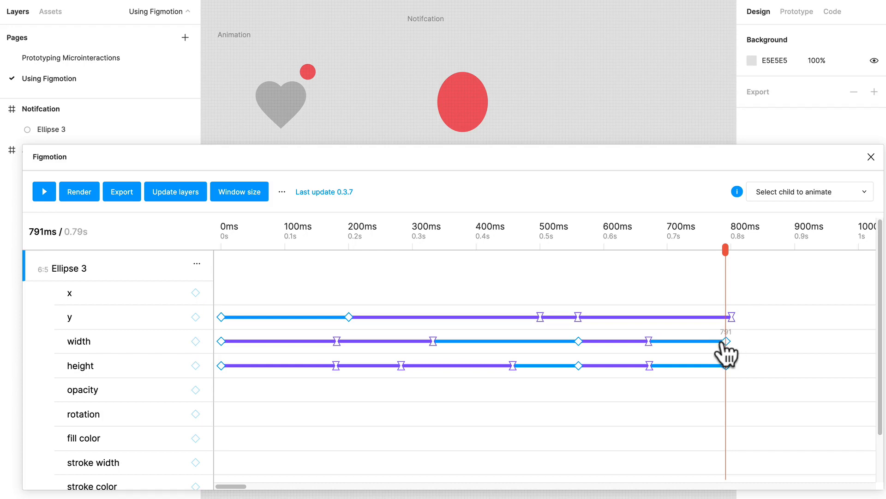
pyautogui.moveTo(725, 342); pyautogui.dragTo(719, 365)
# Add another width and height keyframe at 791 ms, each with value 17.
pyautogui.click(199, 340)
pyautogui.click(726, 341)
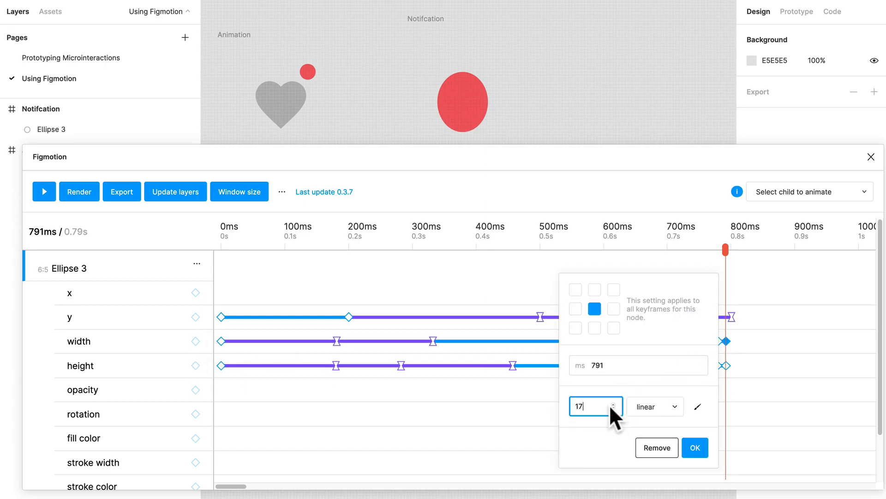
pyautogui.click(695, 448)
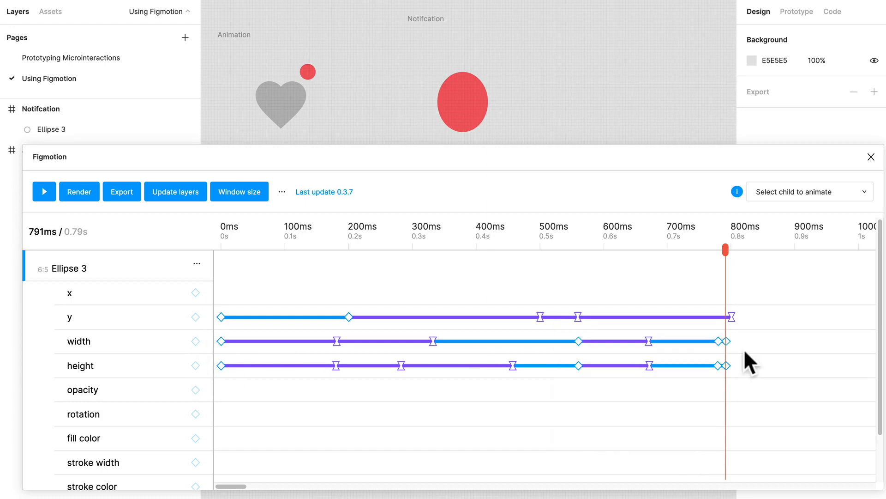
pyautogui.click(726, 366)
pyautogui.doubleClick(607, 407)
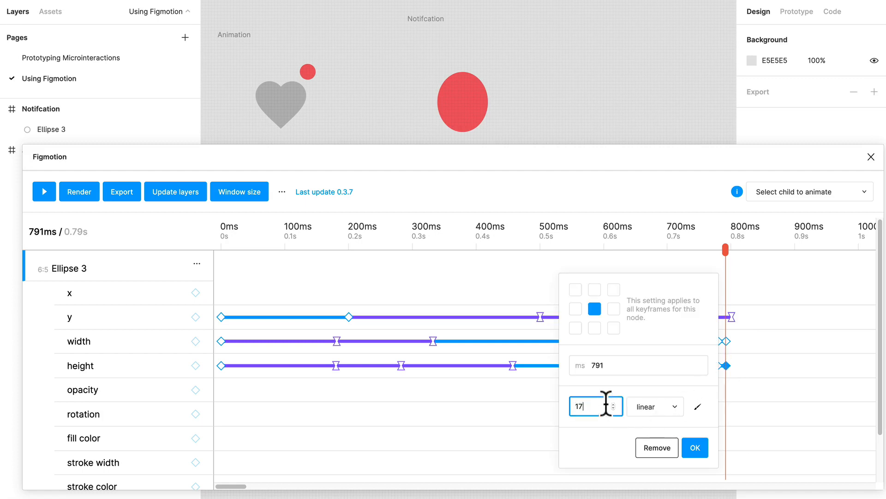
pyautogui.write('17')
pyautogui.press('Return')
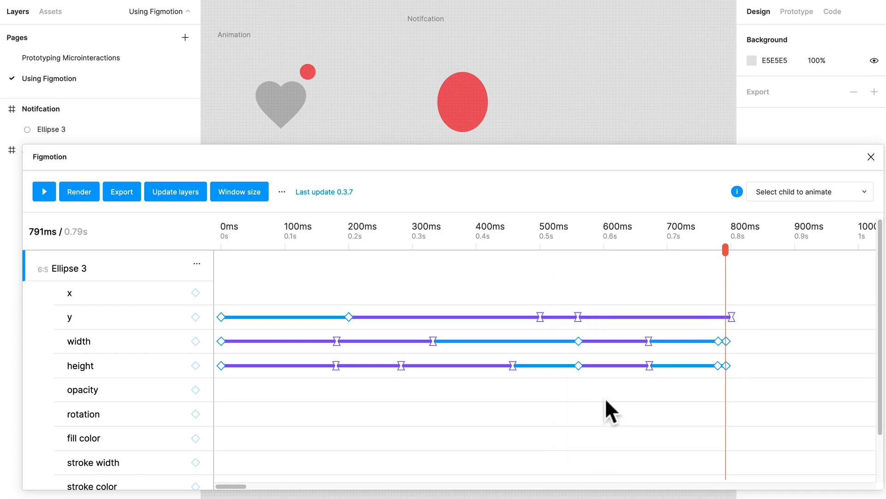
# Set the easing of the 791 ms width and height keyframes to easeInOut.
pyautogui.click(726, 342)
pyautogui.click(671, 408)
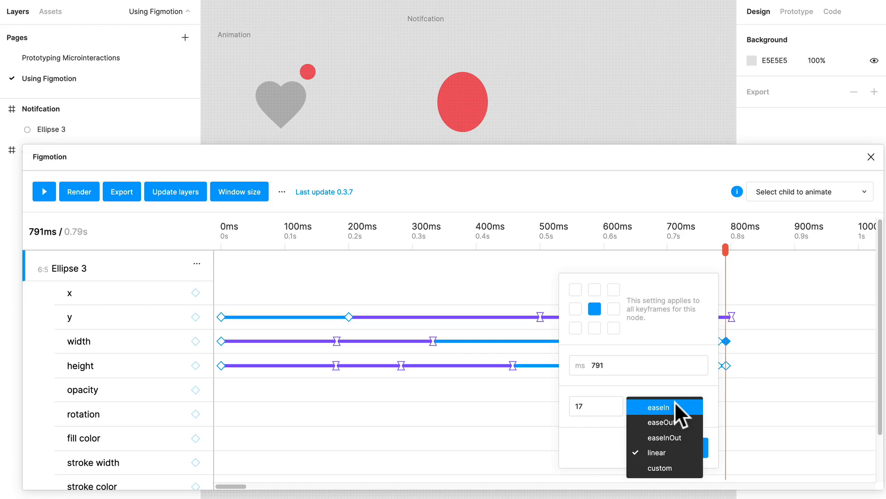
pyautogui.click(667, 438)
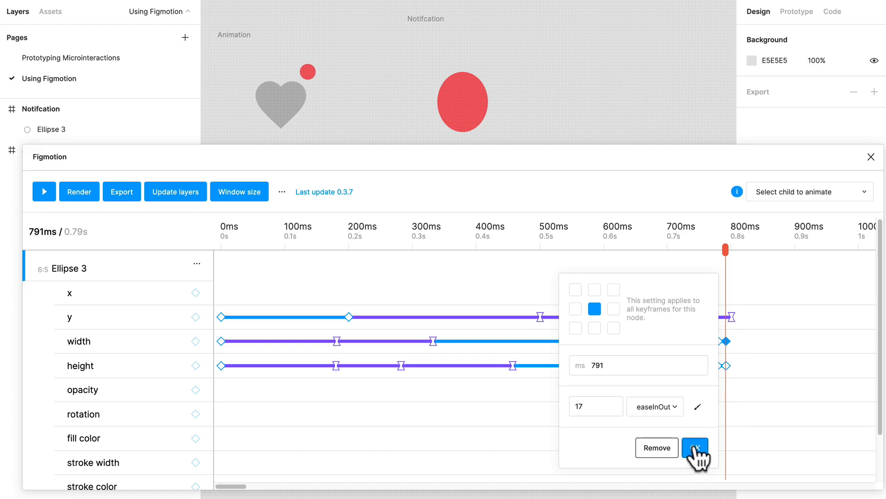
pyautogui.click(695, 447)
pyautogui.click(725, 367)
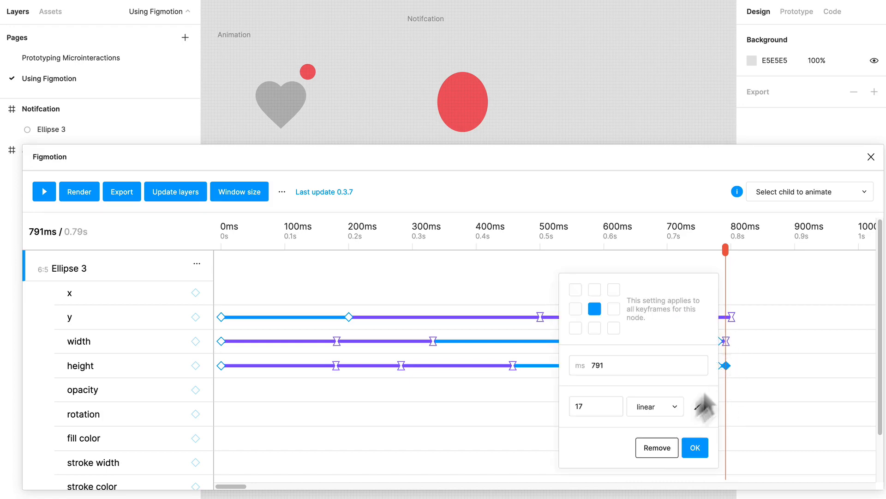
pyautogui.click(663, 412)
pyautogui.click(671, 437)
pyautogui.click(693, 446)
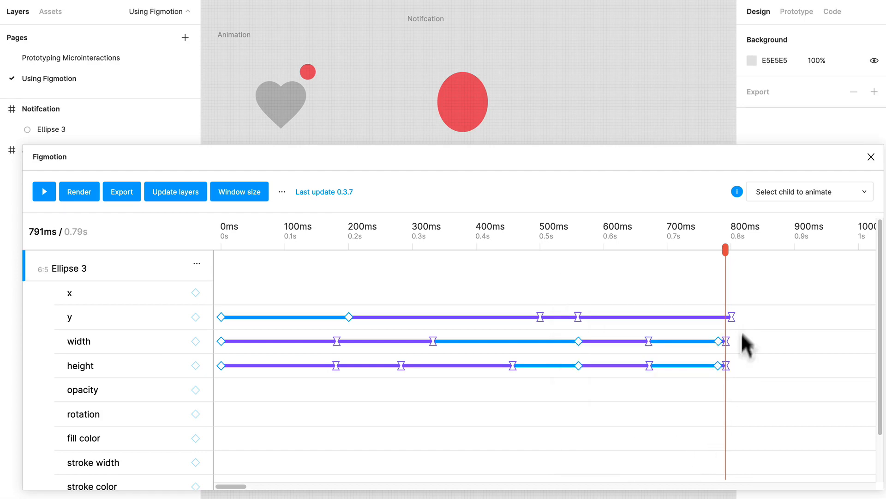
# Move the width and height keyframes just before 791 ms to 775 ms and play the animation from the start to 800 ms.
pyautogui.click(715, 342)
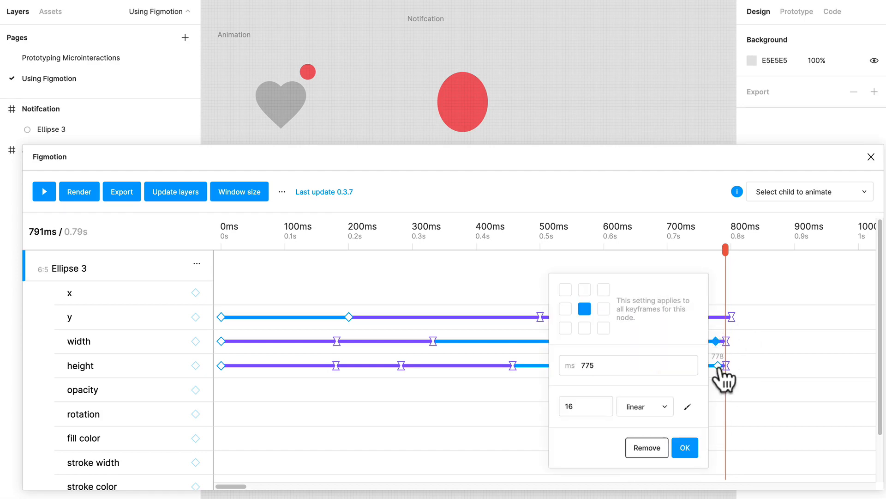
pyautogui.click(714, 380)
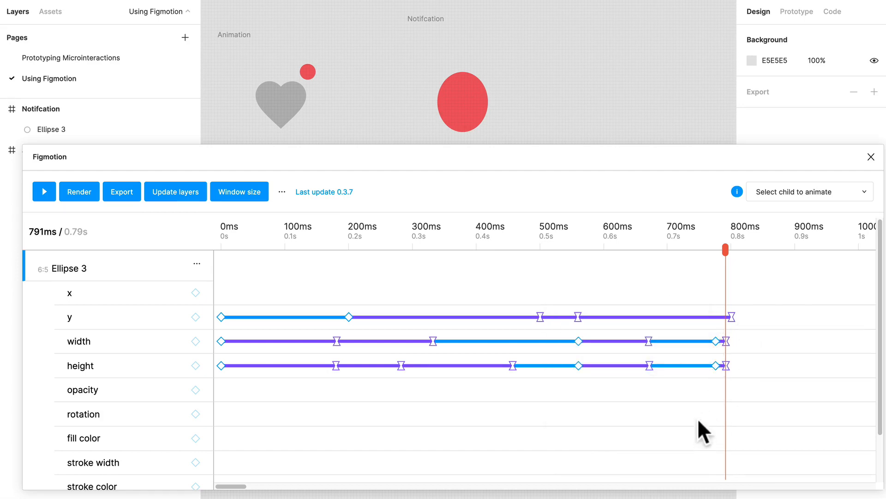
pyautogui.moveTo(727, 263); pyautogui.dragTo(138, 251)
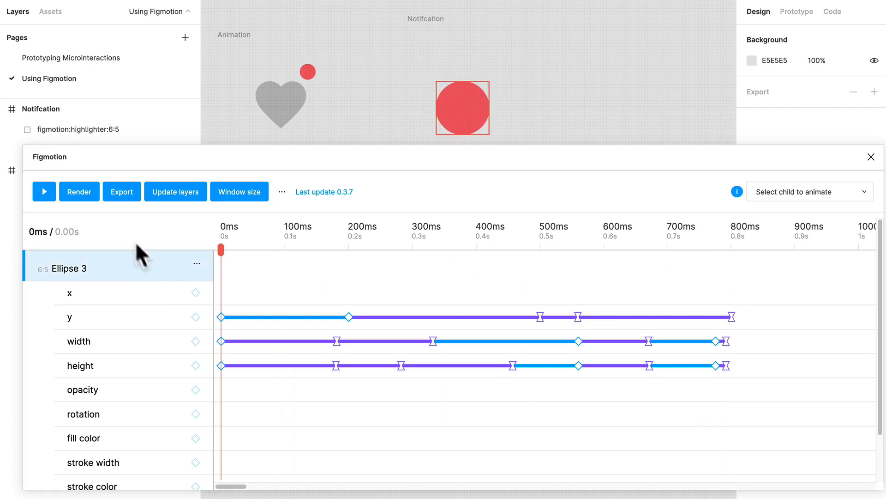
pyautogui.click(46, 195)
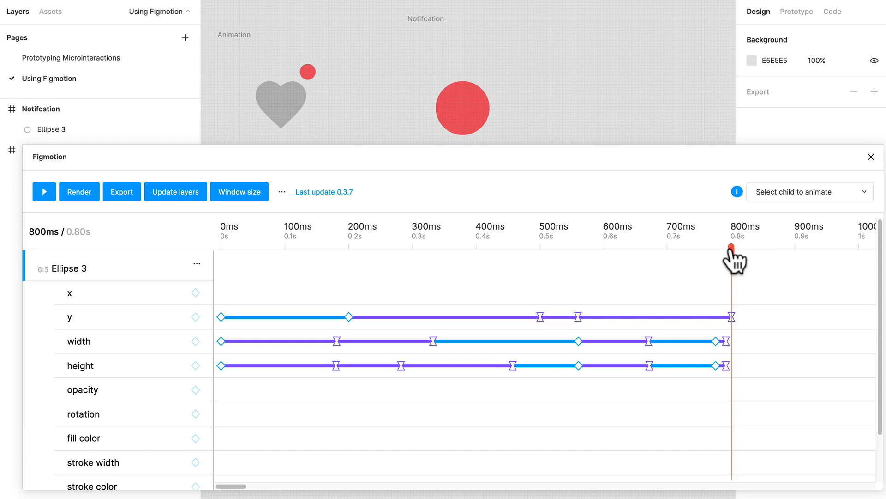
pyautogui.moveTo(734, 259)
pyautogui.mouseDown()
pyautogui.moveTo(566, 259)
pyautogui.moveTo(755, 258)
pyautogui.moveTo(714, 264)
pyautogui.moveTo(730, 261)
pyautogui.mouseUp()
# Set the value of the 791 ms width keyframe to 15.
pyautogui.click(726, 342)
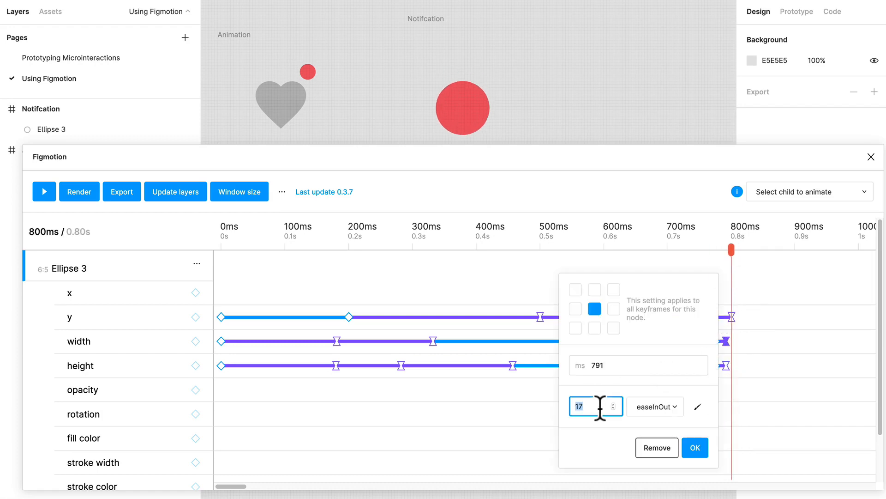
pyautogui.press('Return')
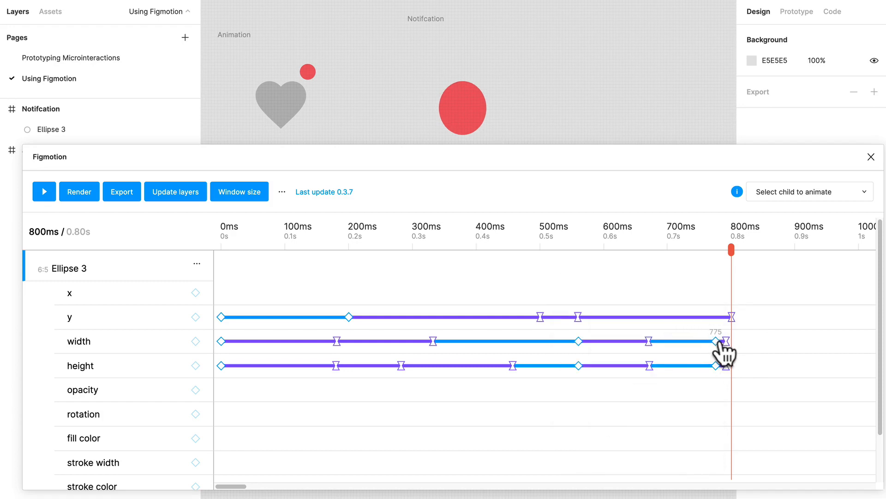
pyautogui.click(726, 342)
pyautogui.click(602, 406)
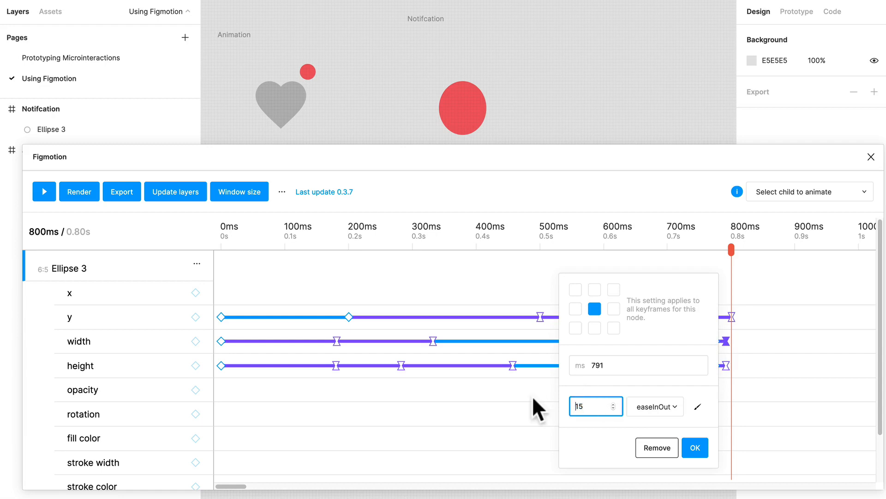
pyautogui.press('Return')
pyautogui.hotkey('ctrl', 'a')
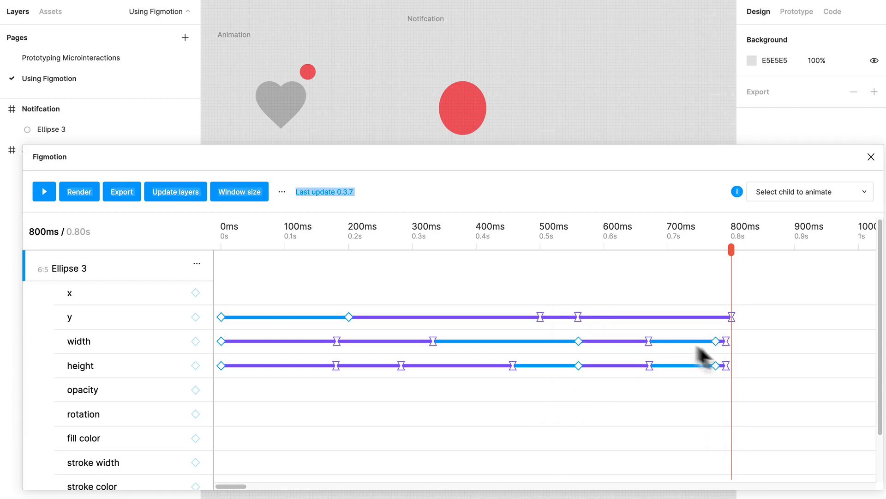
# Increase the 791 ms width keyframe's value to widen the dot, and set the 791 ms height keyframe's value to 15.
pyautogui.click(726, 342)
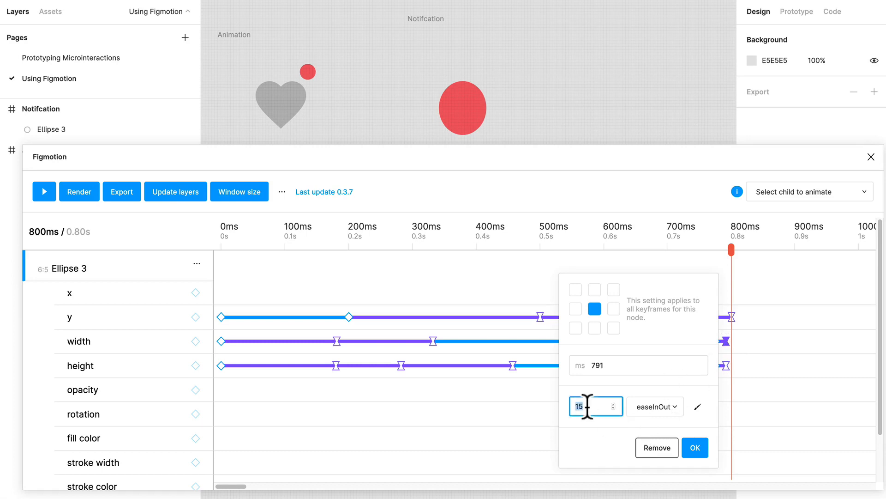
pyautogui.press('Return')
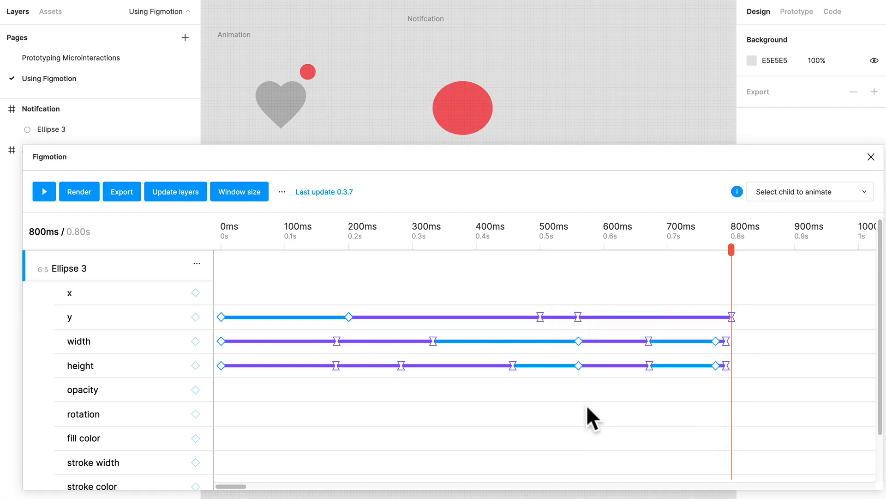
pyautogui.click(727, 366)
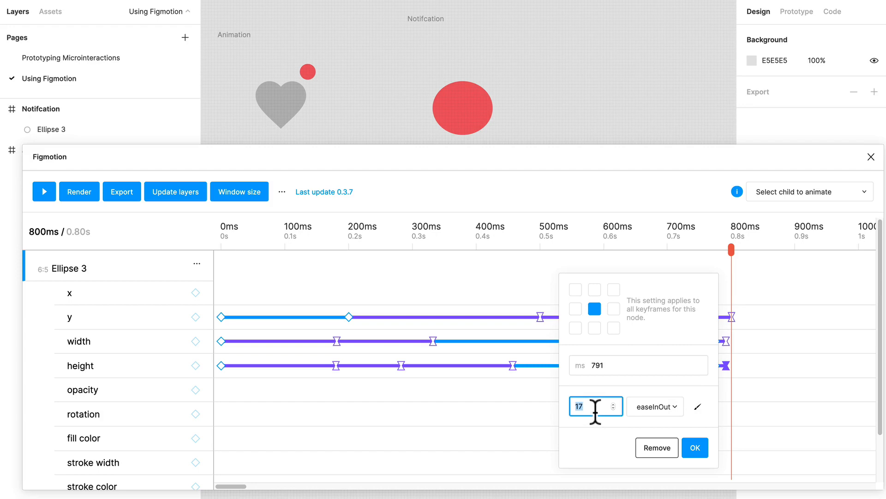
pyautogui.write('15')
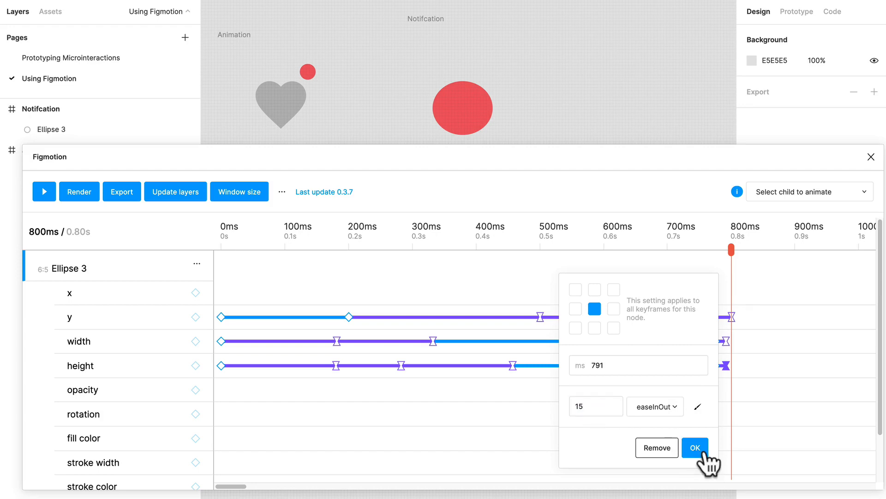
pyautogui.click(696, 449)
# Scrub the finished animation back to 134 ms and check the available code export formats without exporting.
pyautogui.moveTo(731, 252); pyautogui.dragTo(637, 312)
pyautogui.moveTo(729, 304); pyautogui.dragTo(307, 402)
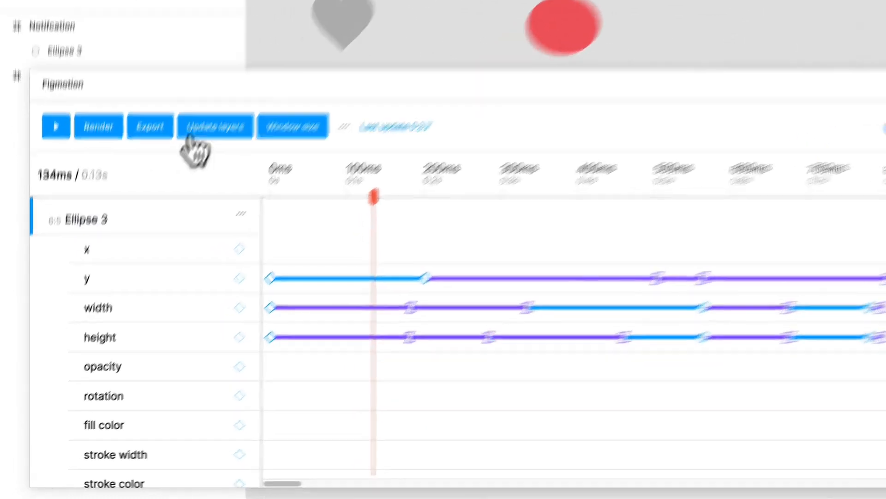
pyautogui.click(150, 126)
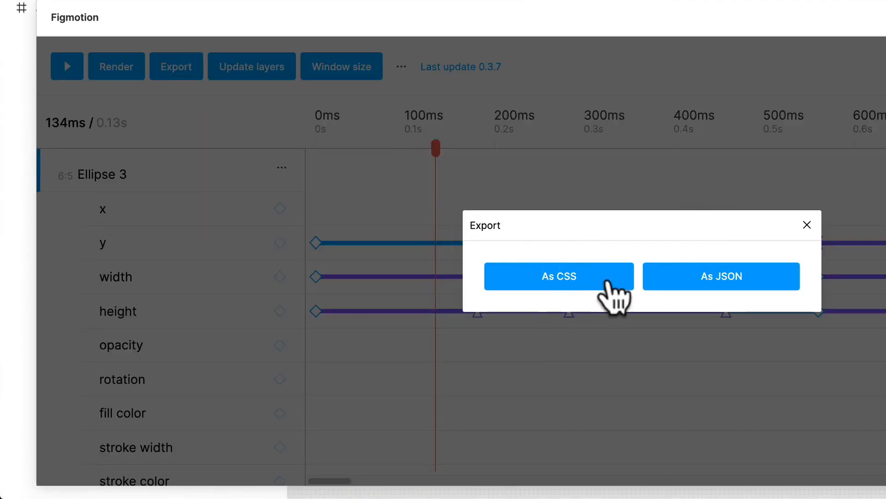
pyautogui.click(807, 224)
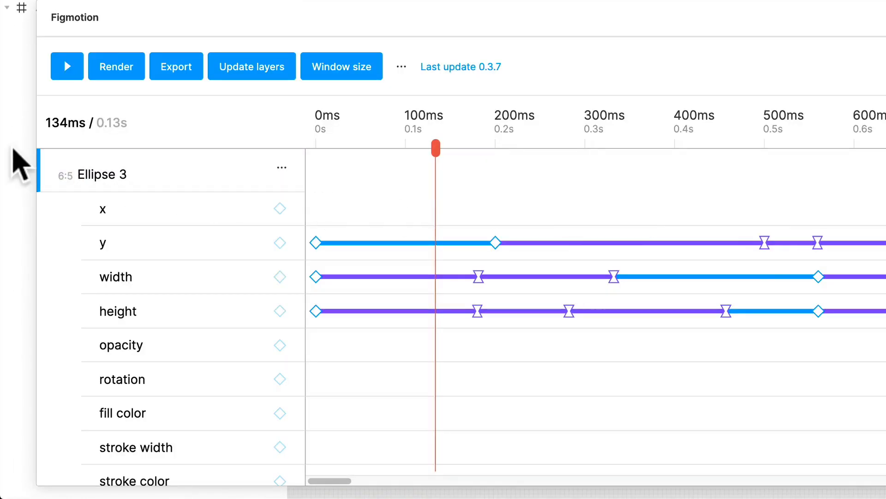
# Set up a render of the animation in gif format, keeping looping enabled and the framerate at 50.
pyautogui.click(99, 69)
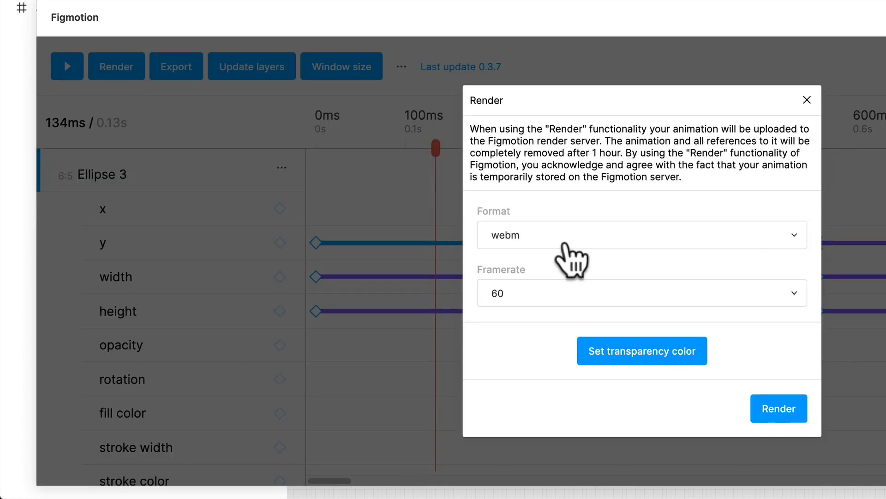
pyautogui.click(566, 234)
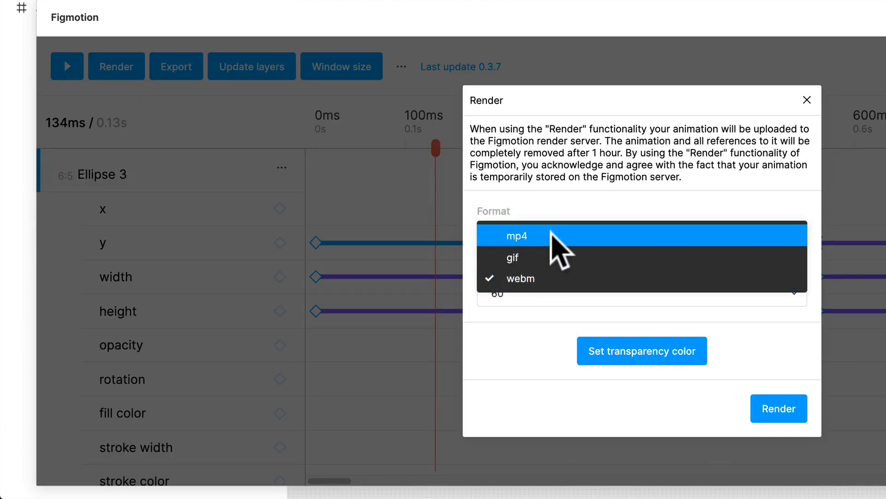
pyautogui.click(552, 257)
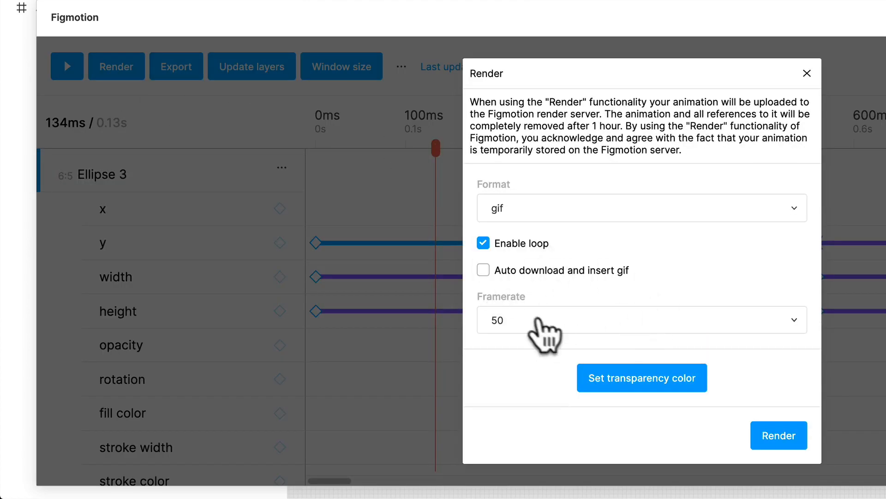
pyautogui.click(532, 324)
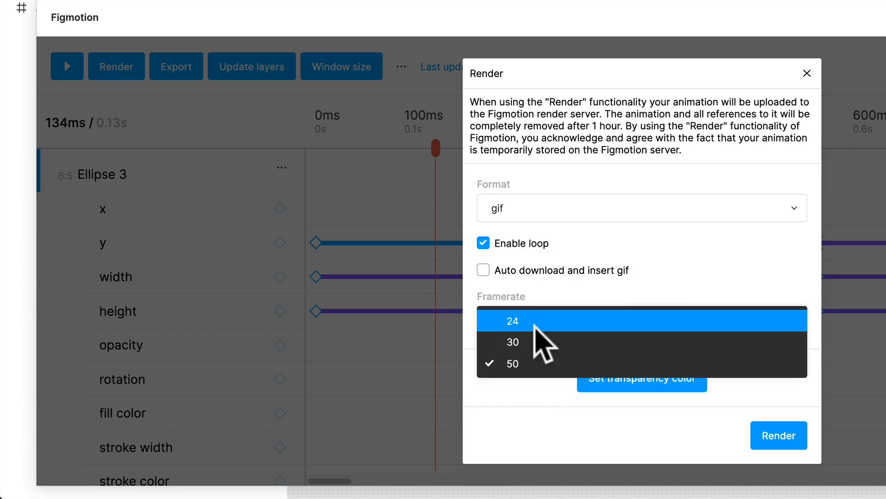
pyautogui.click(642, 245)
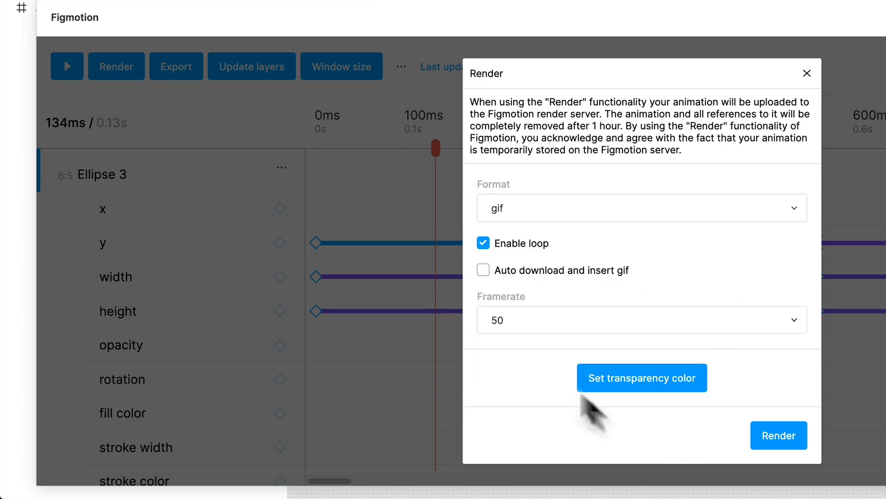
# Check the transparency color, leave it at #FFFFFF, and start rendering the gif.
pyautogui.click(660, 382)
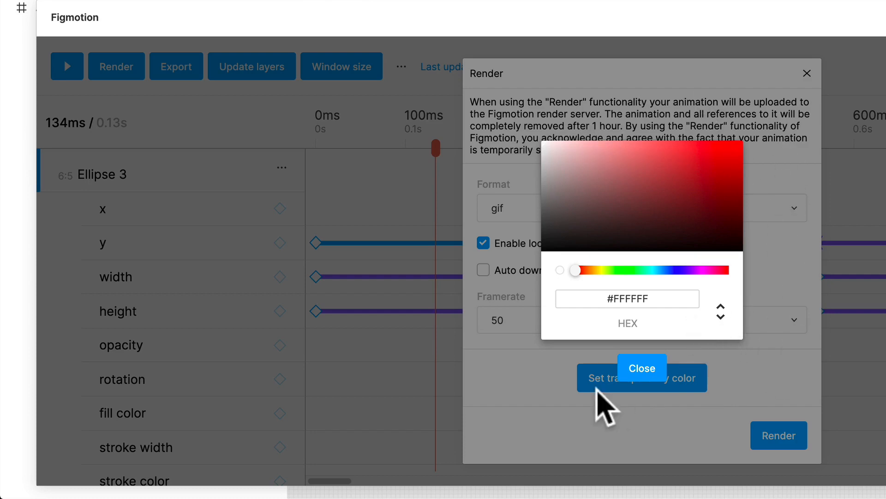
pyautogui.click(633, 371)
pyautogui.click(767, 438)
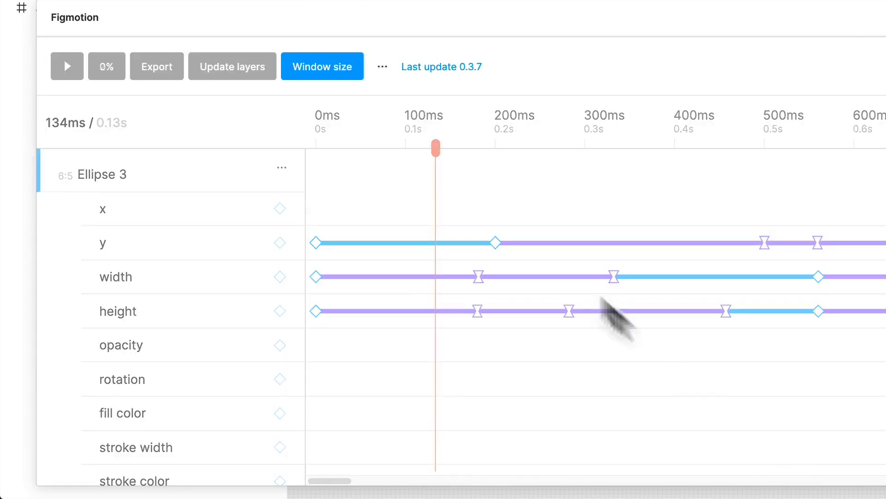